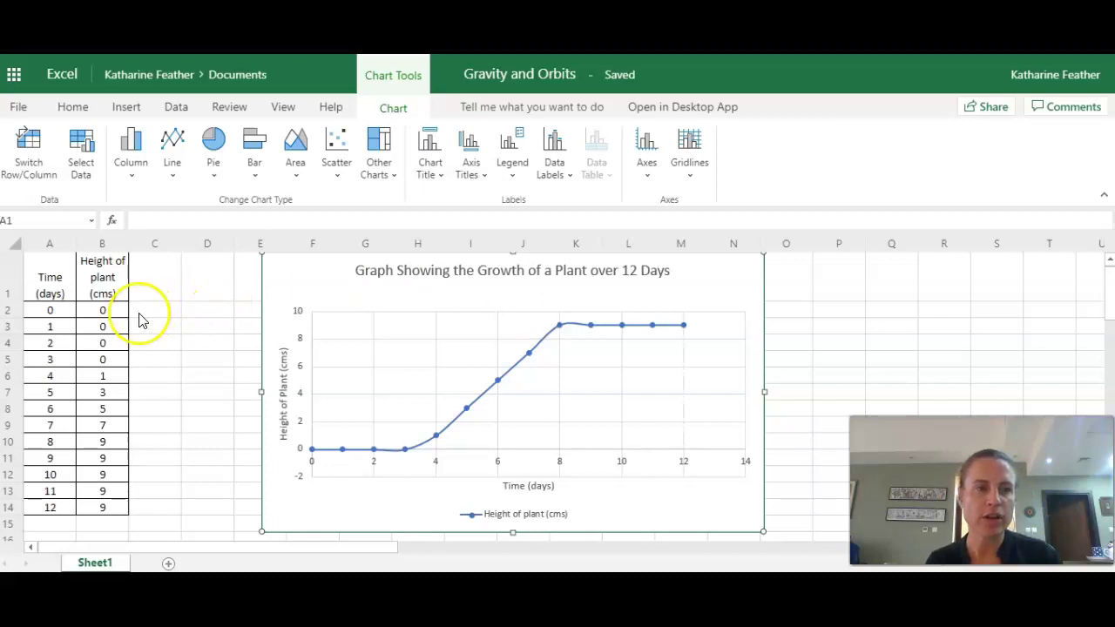
- Rename the existing worksheet with the growth graph as Plant
left_click(96, 563)
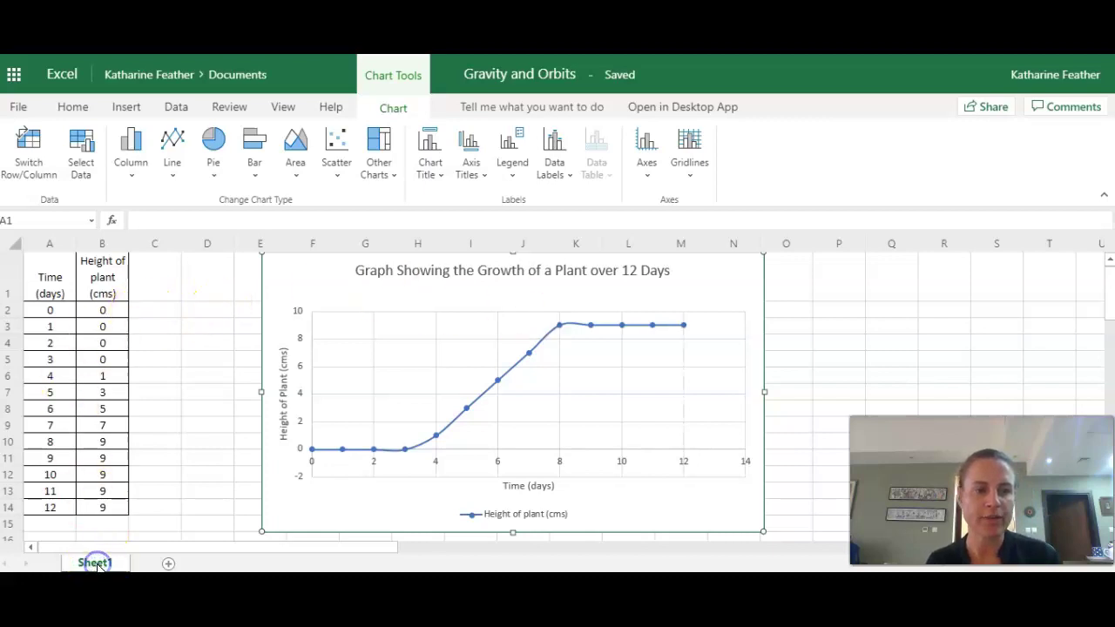
right_click(98, 564)
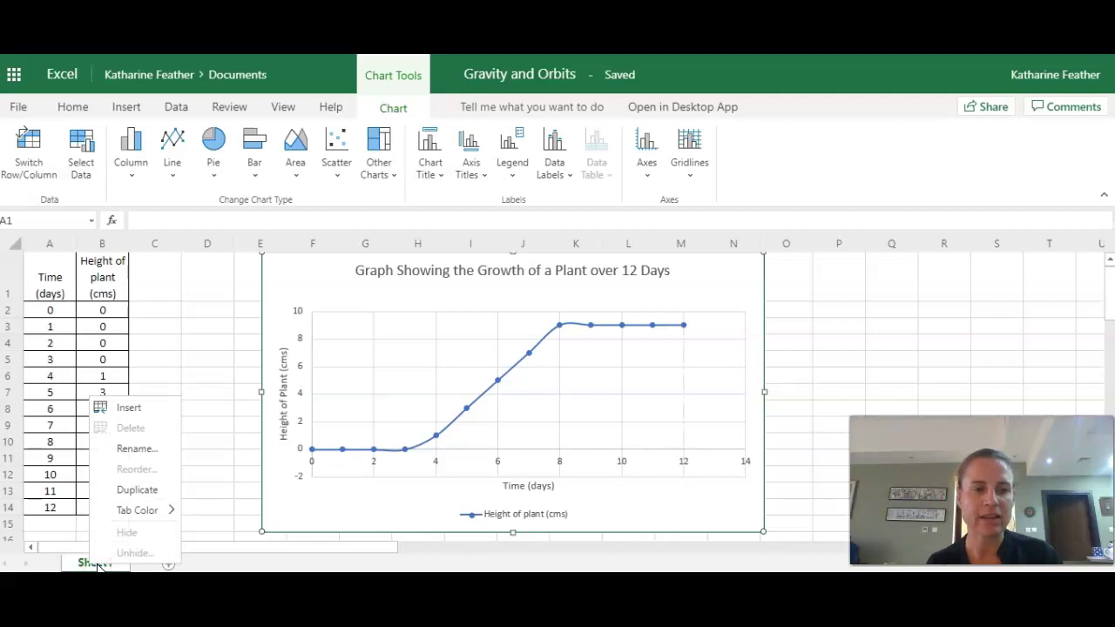
left_click(137, 450)
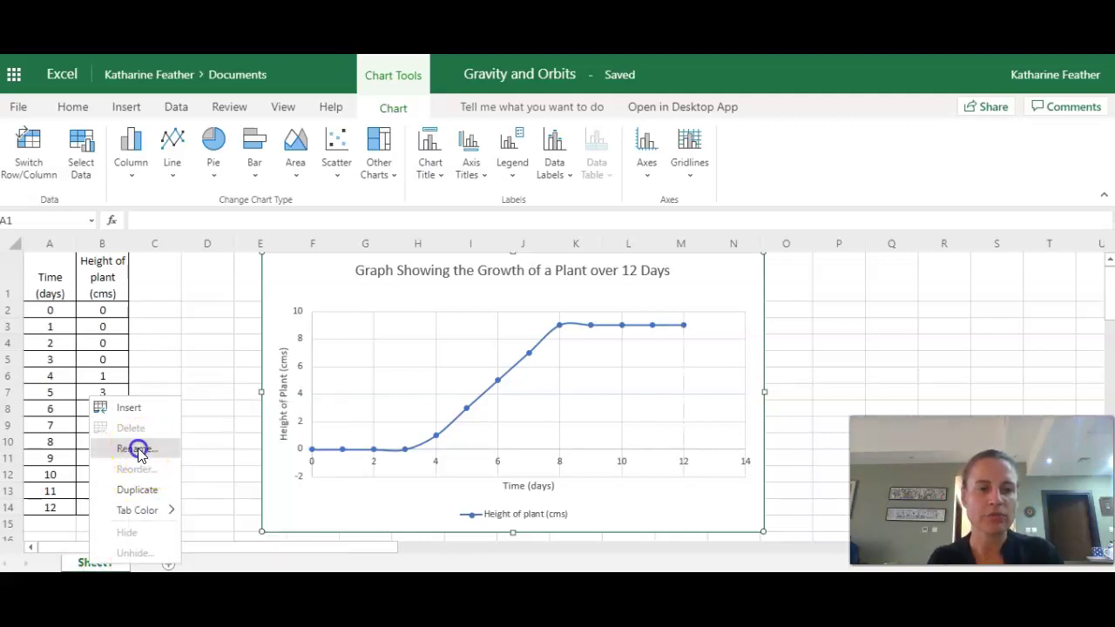
type("Plant")
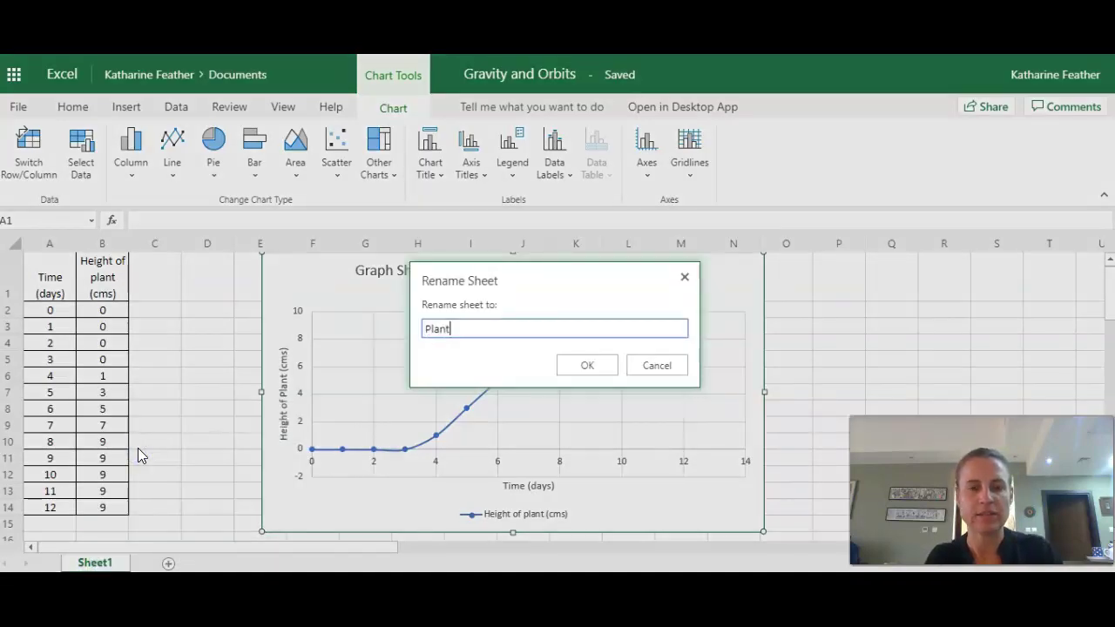
left_click(598, 366)
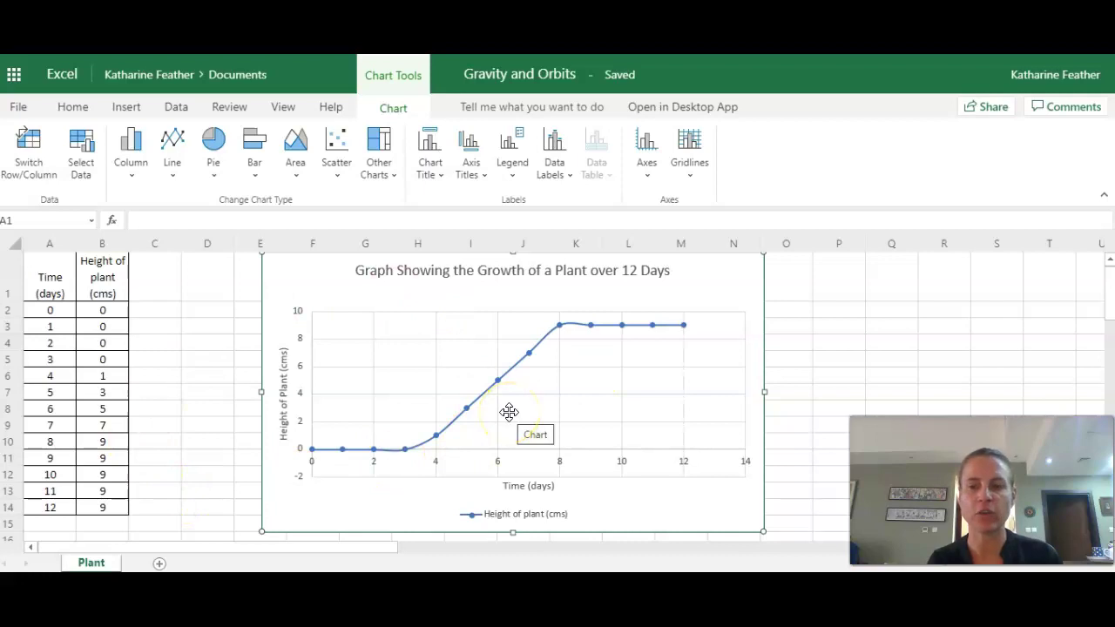
- Add a new worksheet and name it Colour
left_click(159, 563)
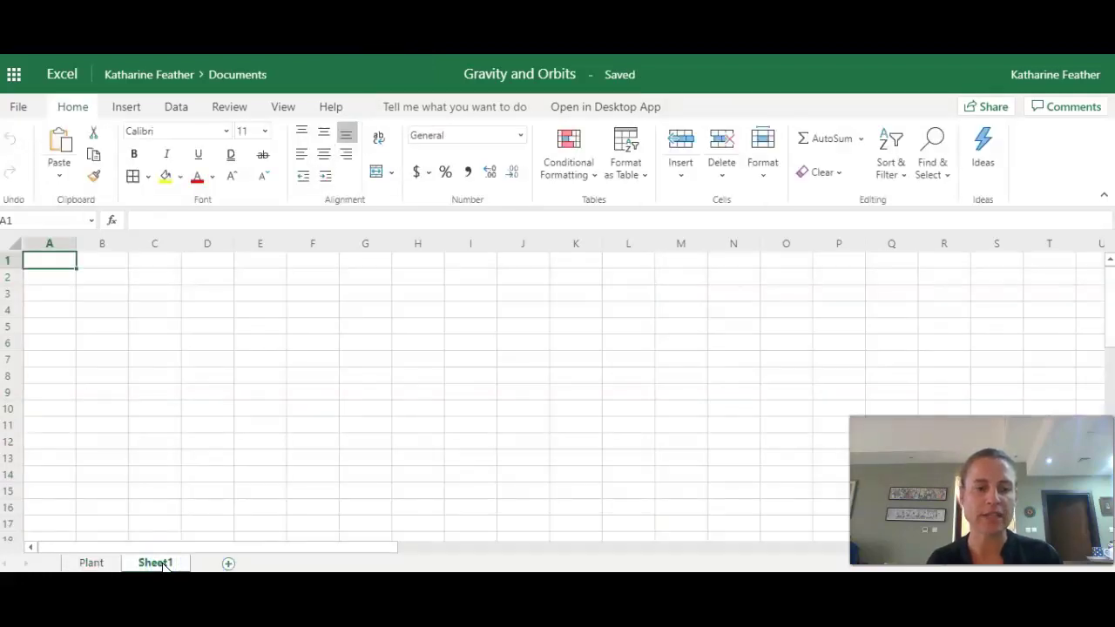
right_click(164, 565)
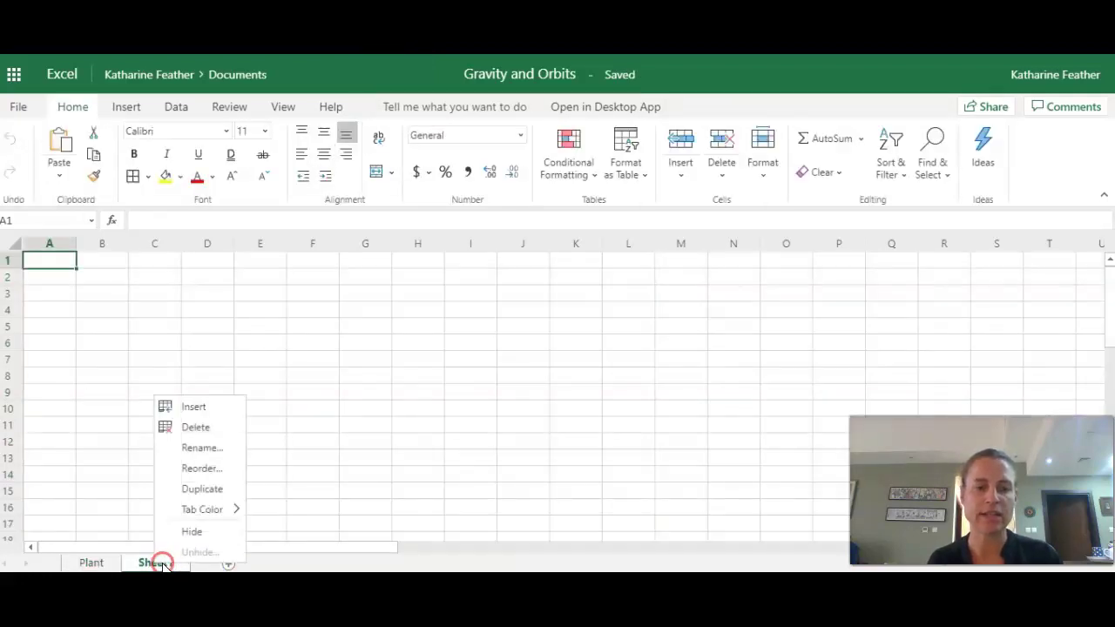
left_click(199, 448)
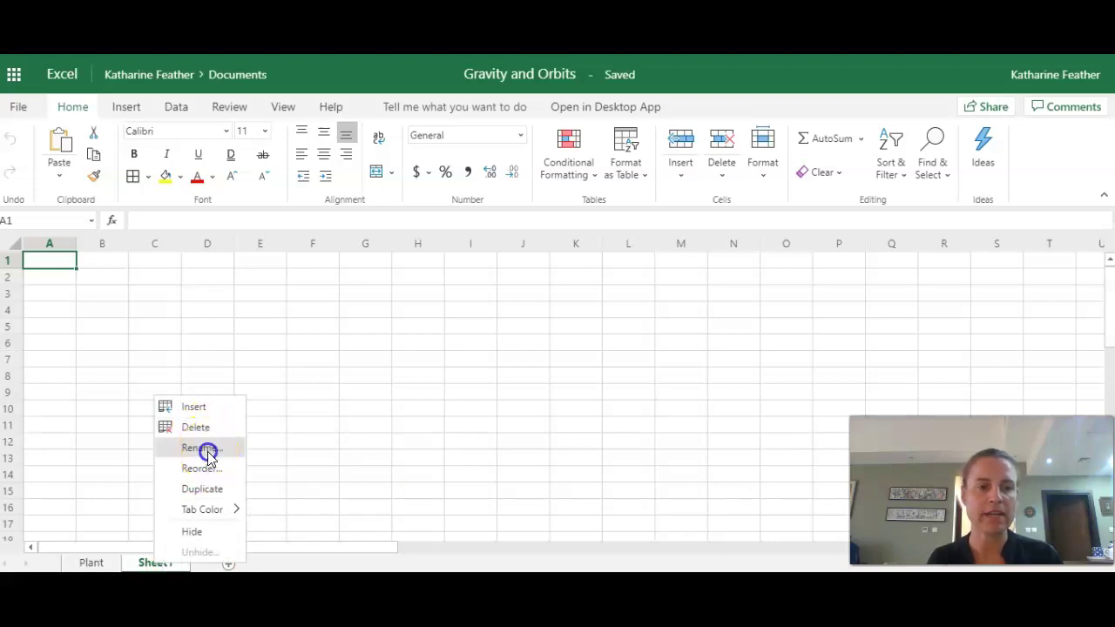
type("Colour")
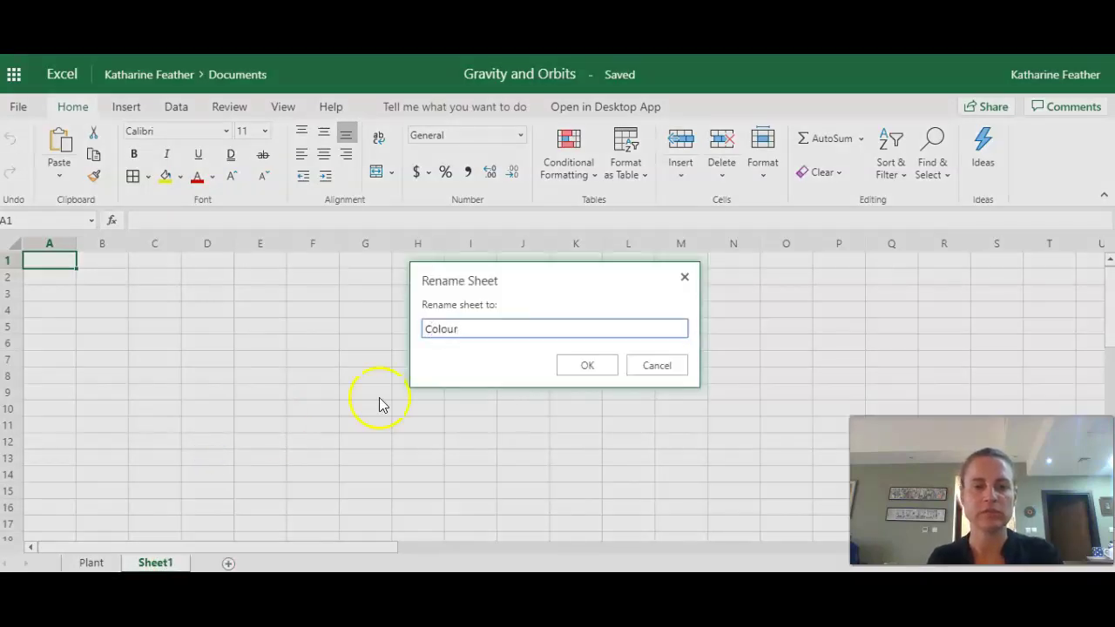
left_click(575, 367)
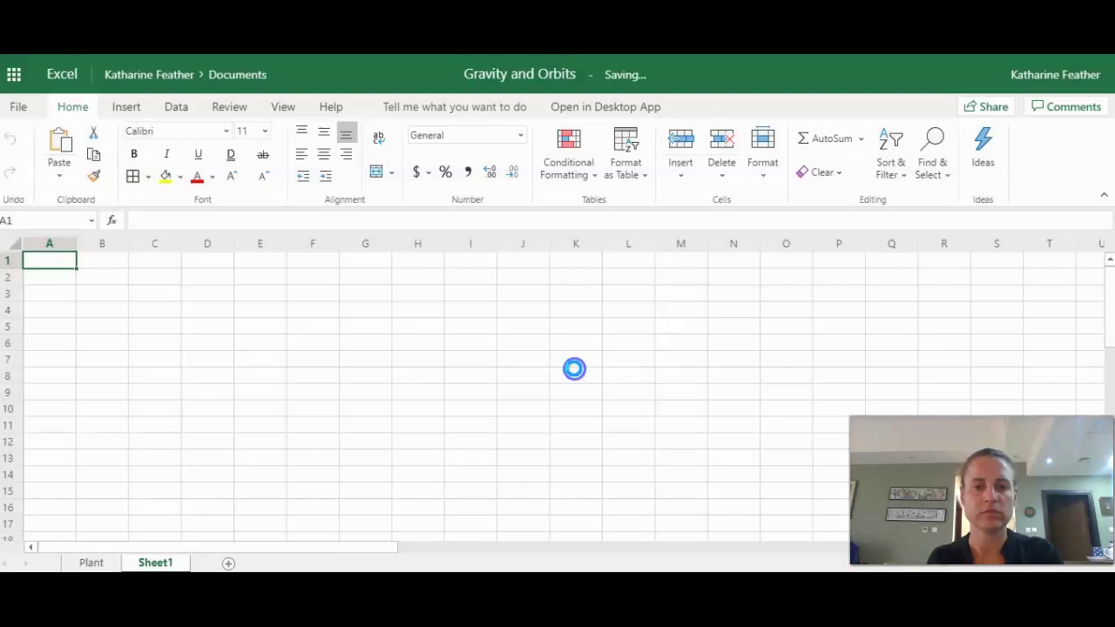
- Enter the heading Colour in cell A1 of the Colour sheet
left_click(221, 473)
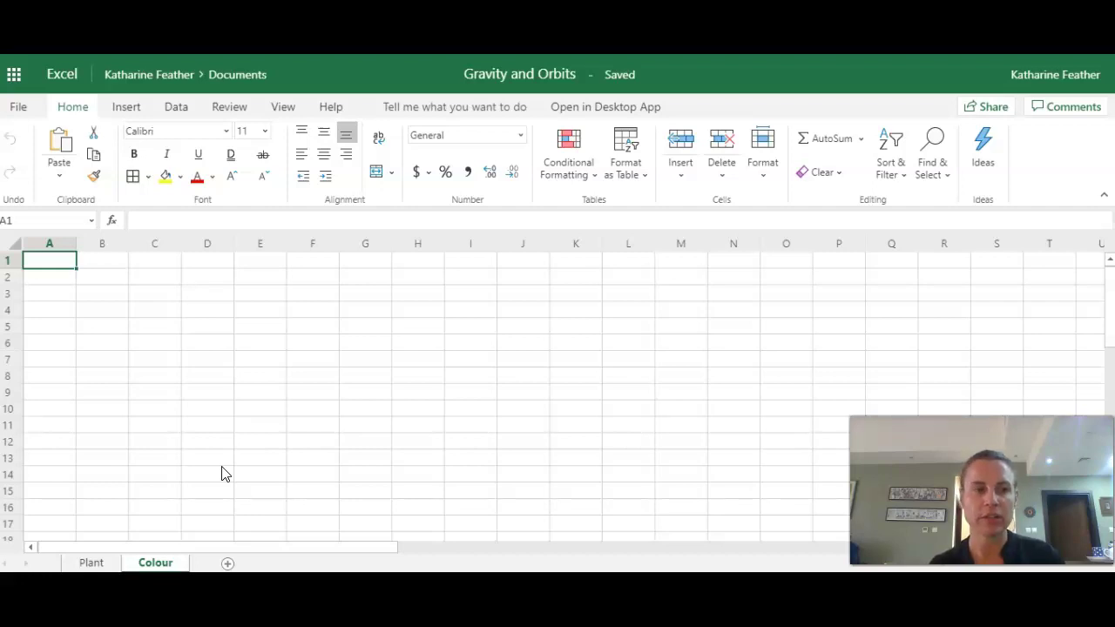
left_click(50, 266)
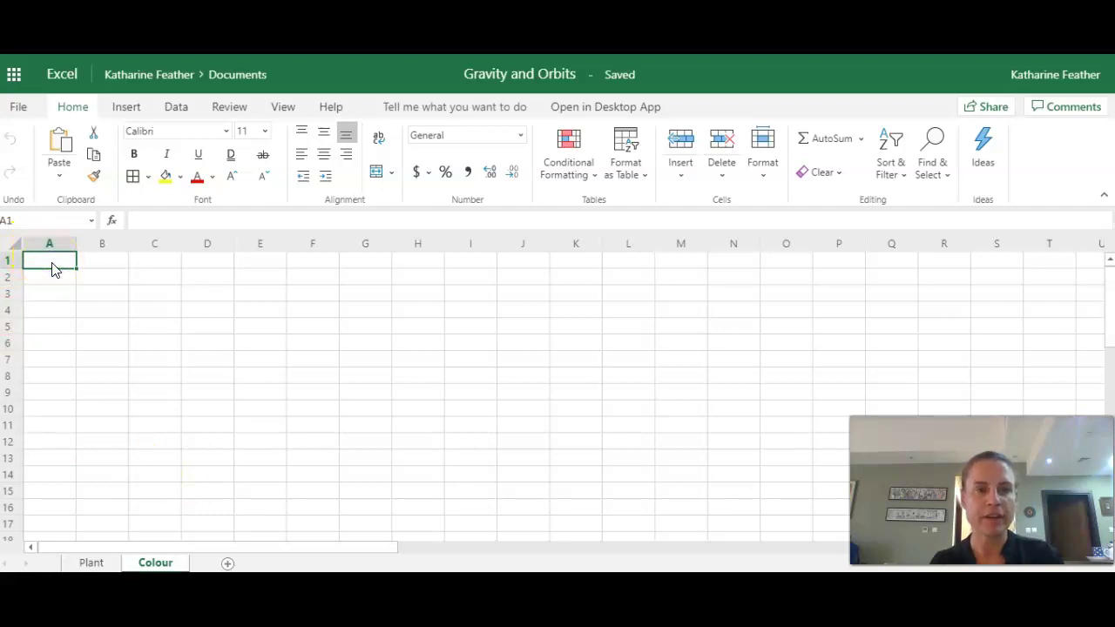
type("Colour")
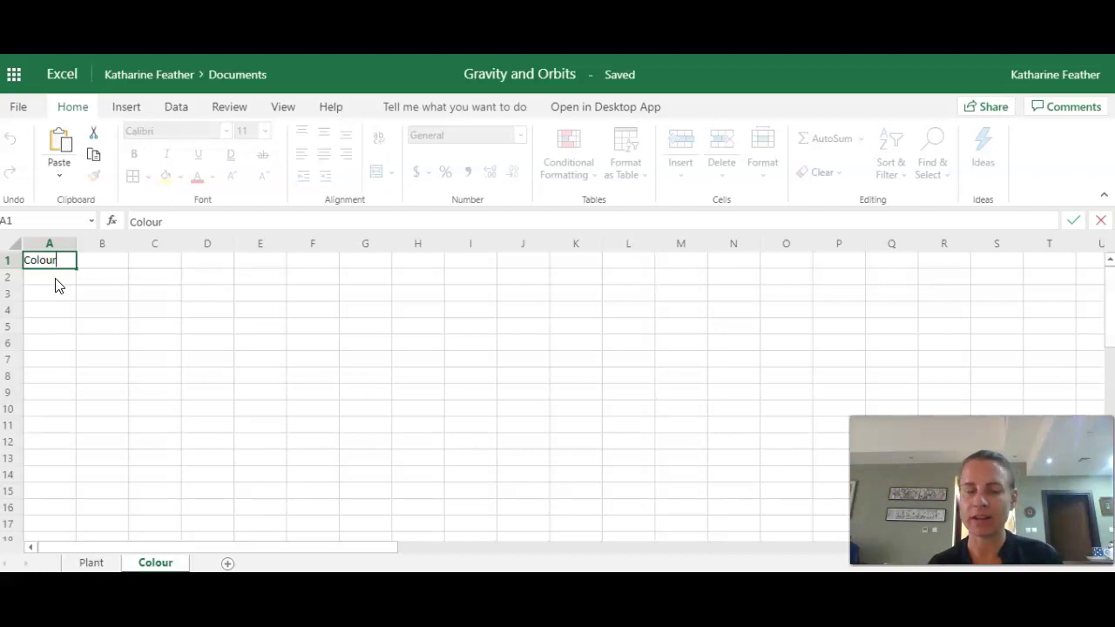
- List the colours red, blue, green, purple and black in cells A2 to A6
left_click(54, 277)
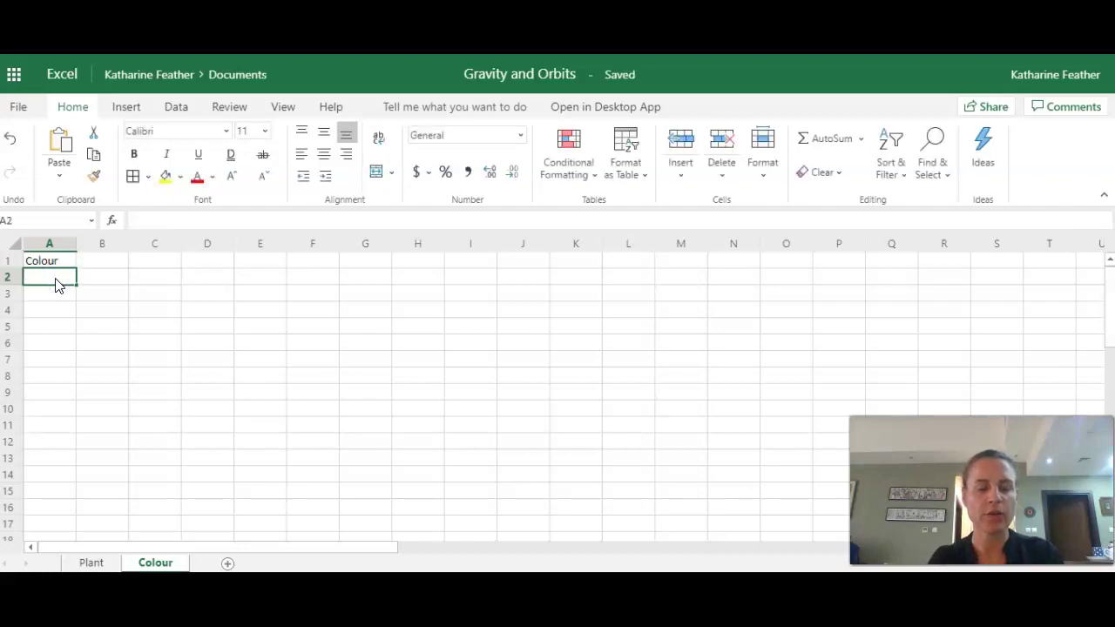
type("red")
key("BackSpace")
key("BackSpace")
key("BackSpace")
type("red")
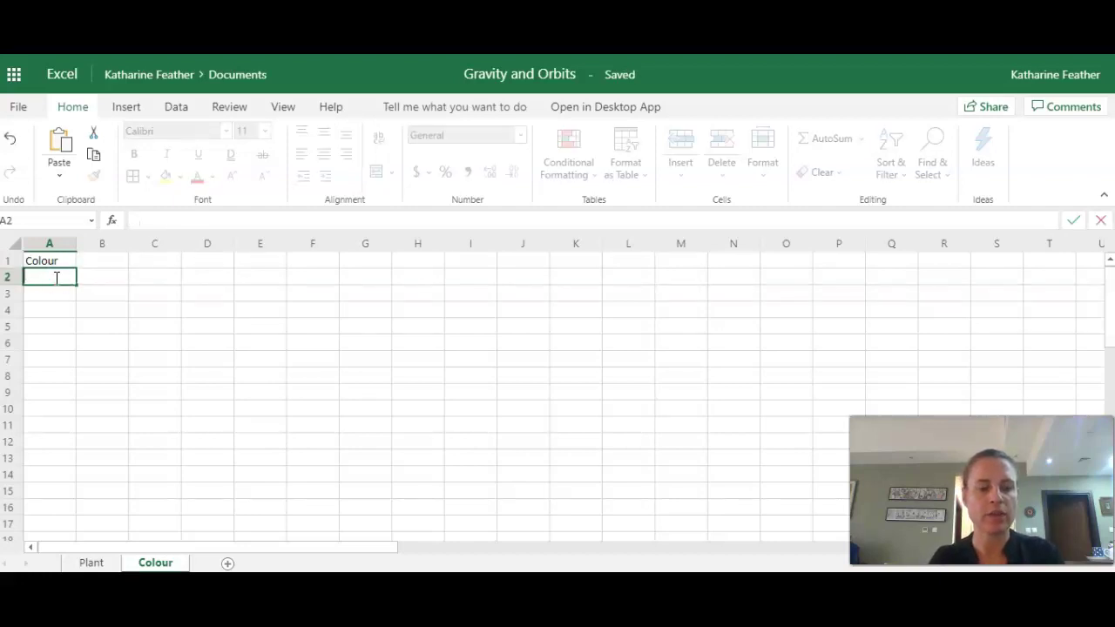
key("Return")
type("blue")
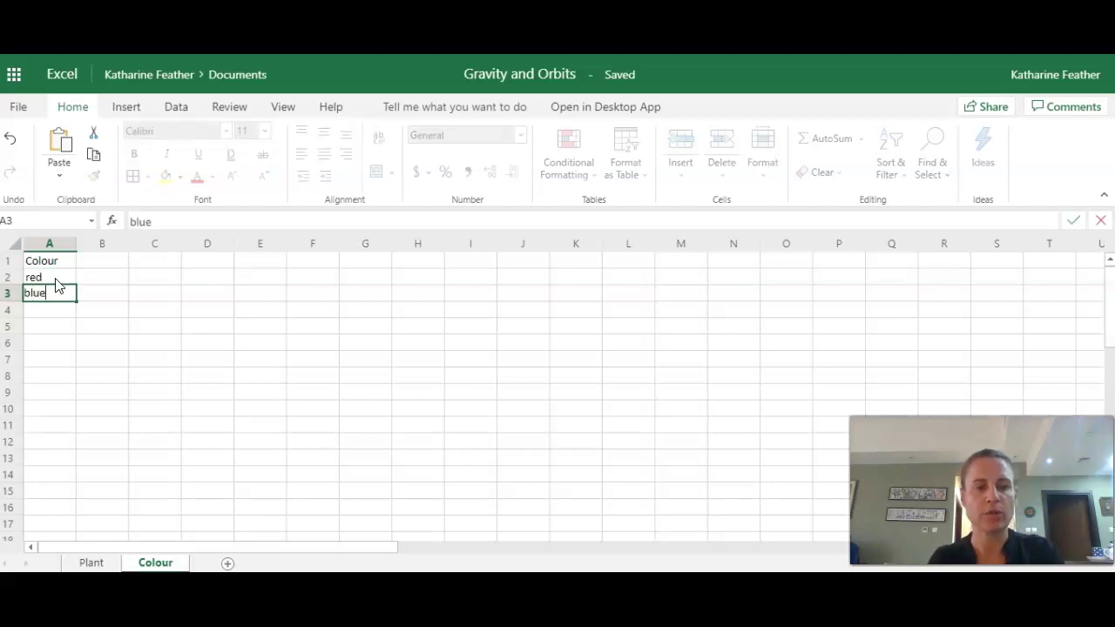
key("Return")
type("green")
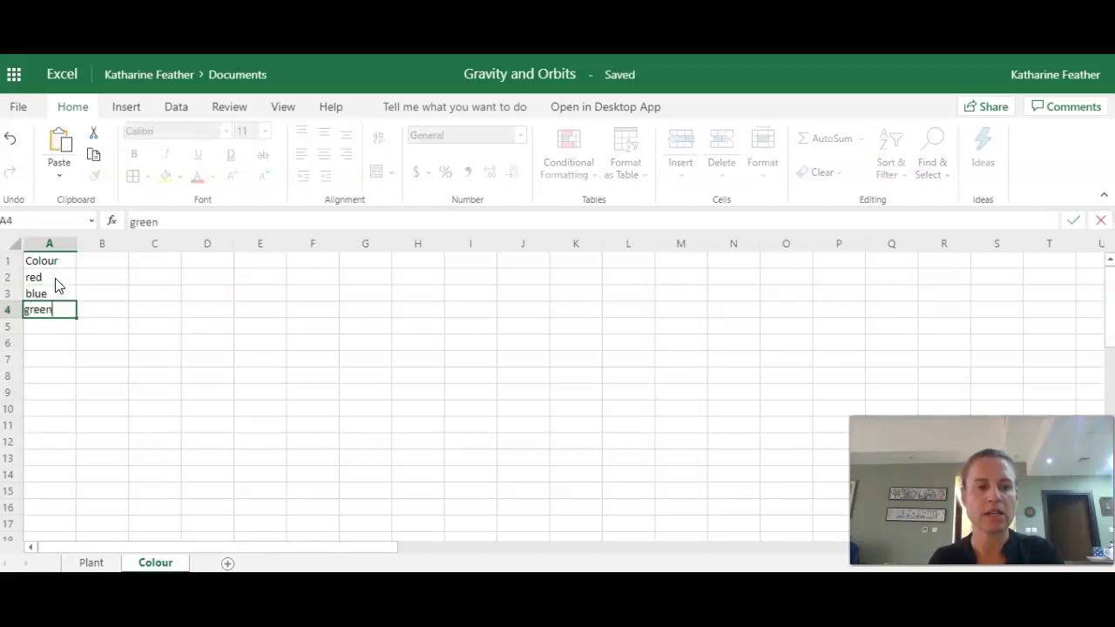
key("Return")
type("p")
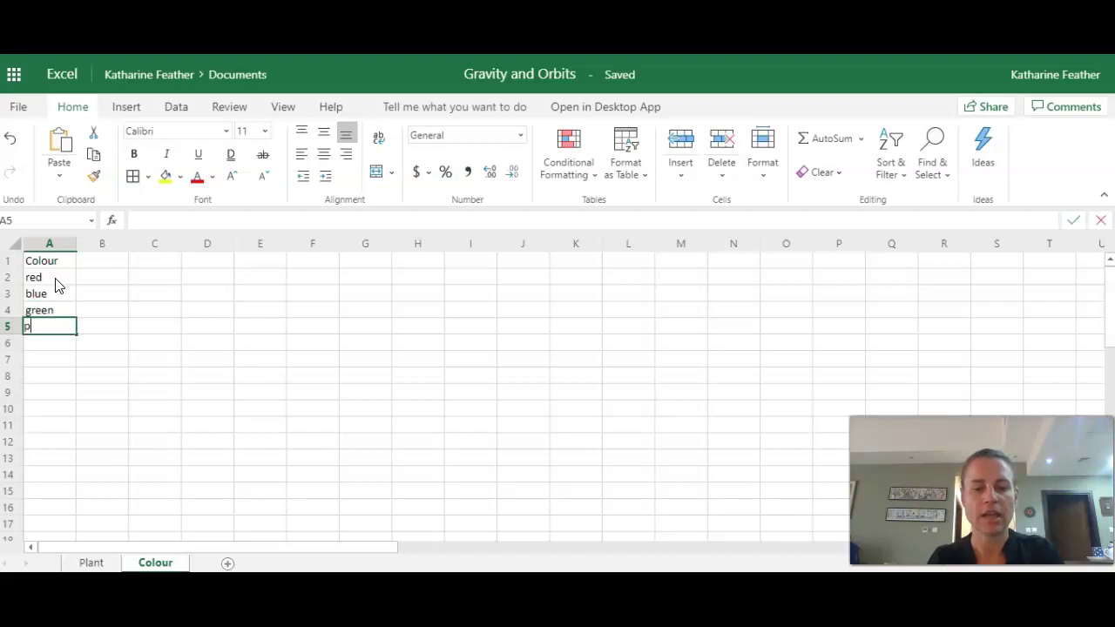
type("urple")
left_click(57, 345)
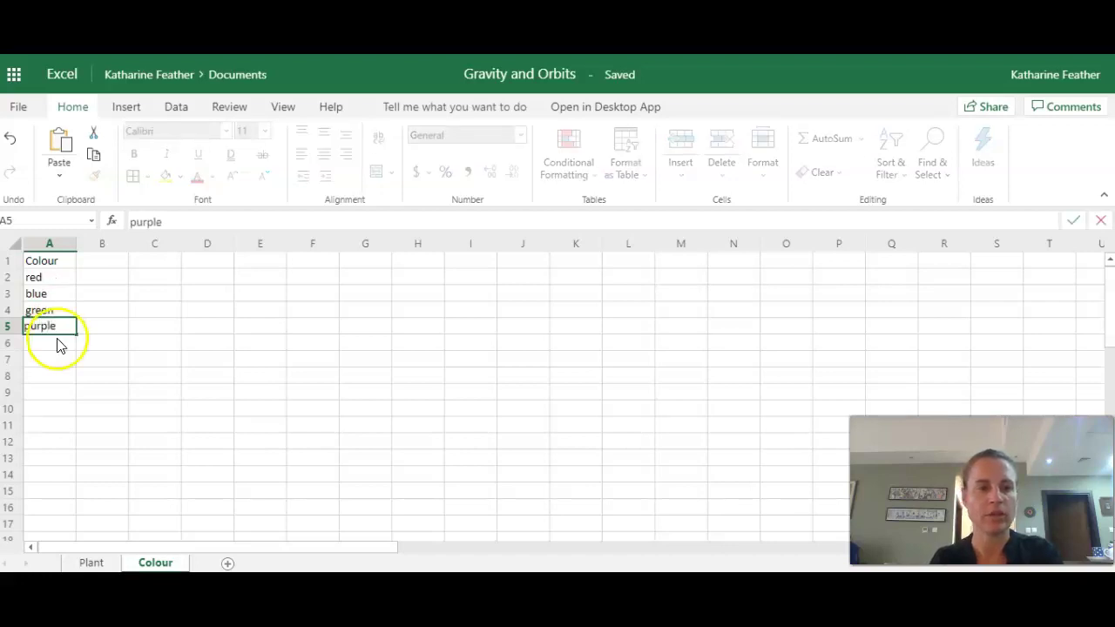
type("black")
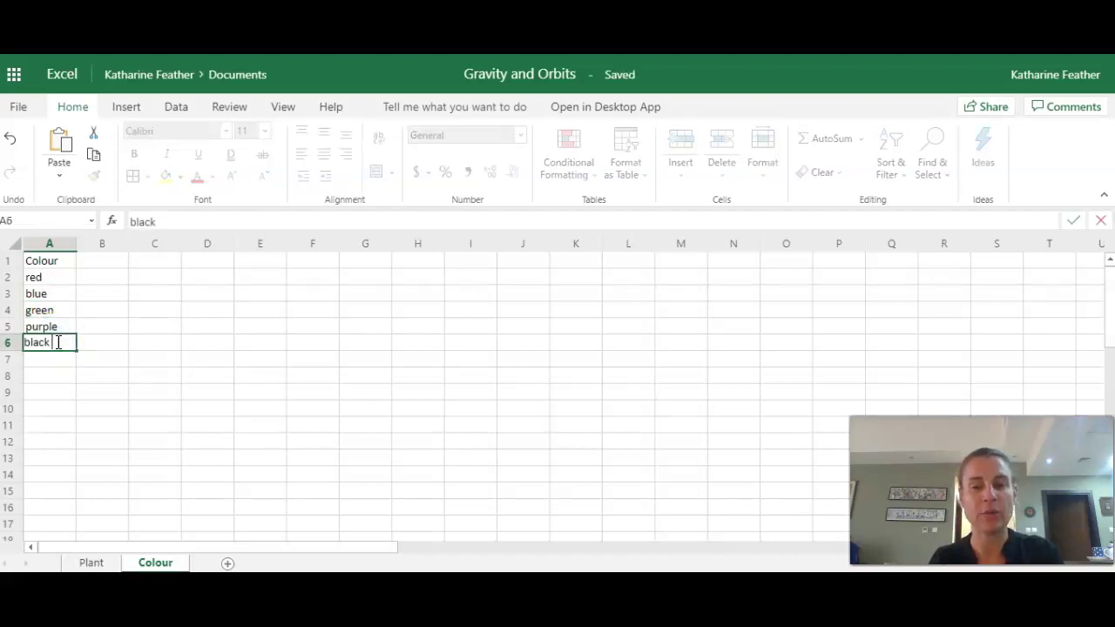
key("Return")
- Enter the heading Number of students in cell B1
key("Up")
key("Up")
key("Up")
key("Up")
key("Up")
key("Up")
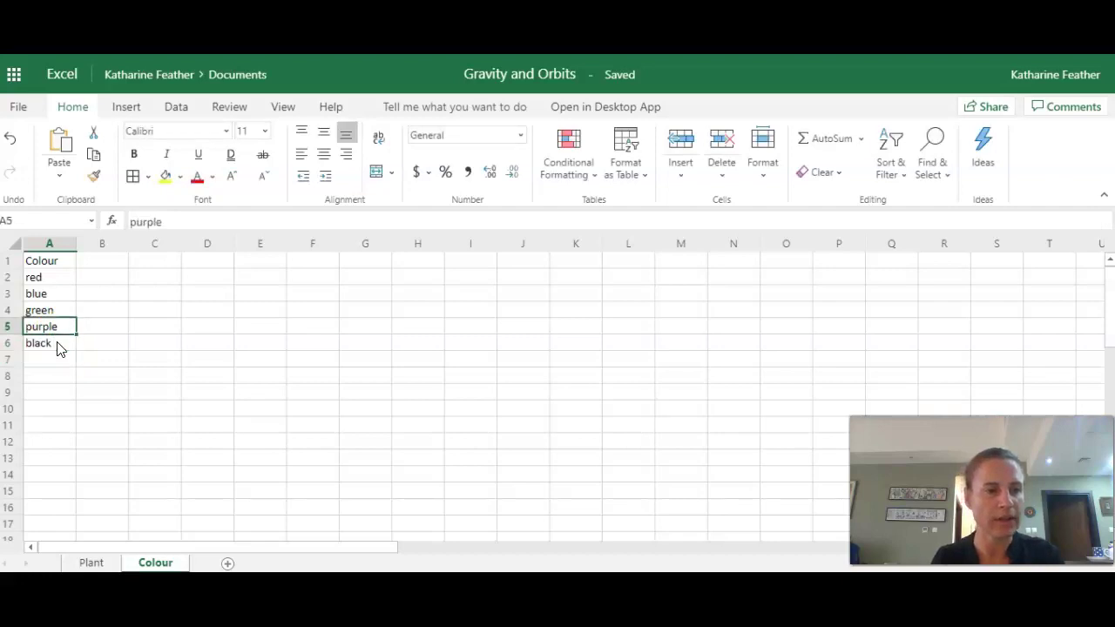
key("Right")
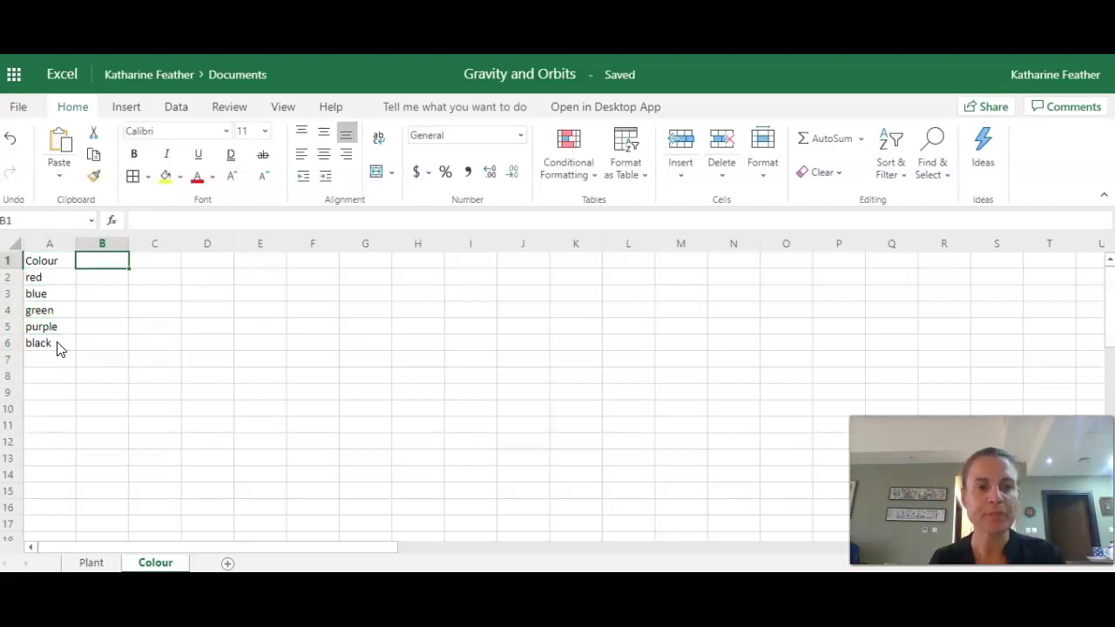
type("Number of students")
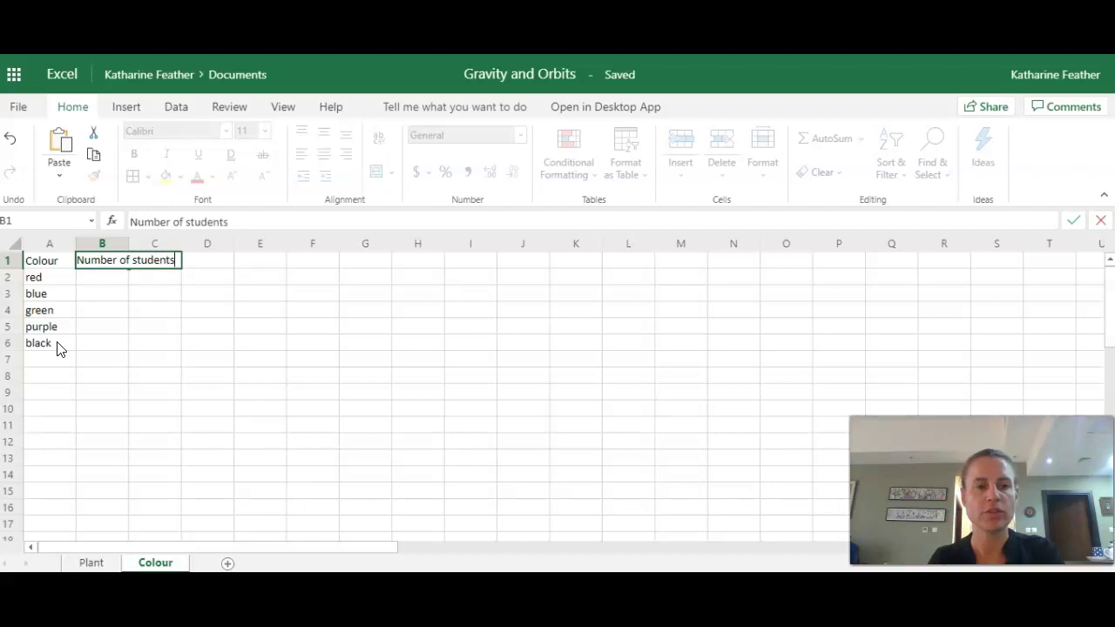
left_click(116, 294)
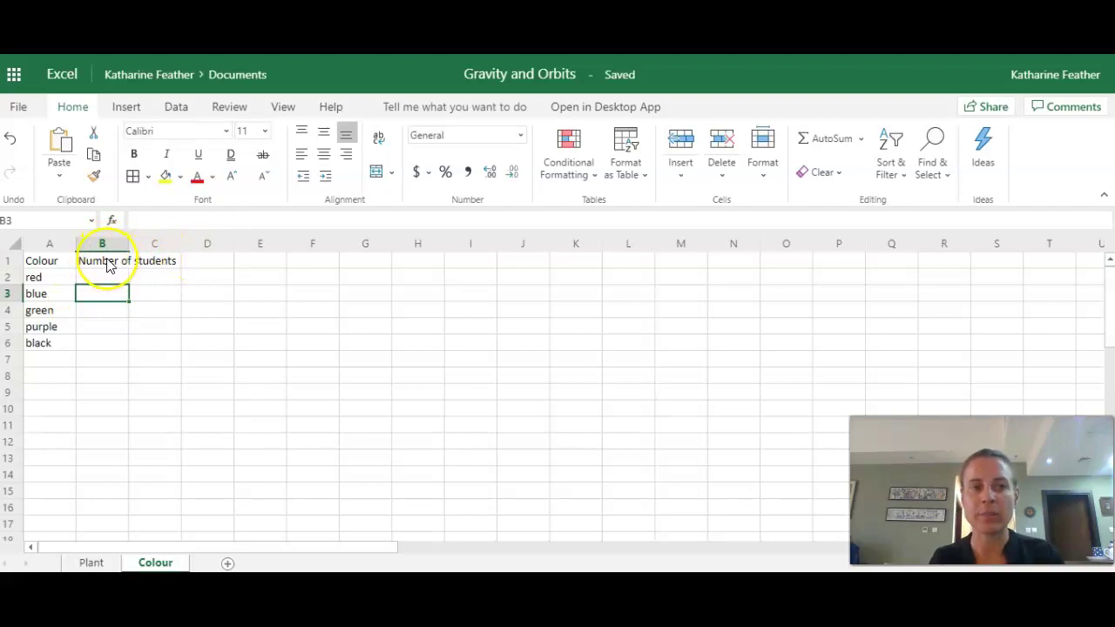
- Wrap the text of the Number of students heading and centre it horizontally
left_click(108, 263)
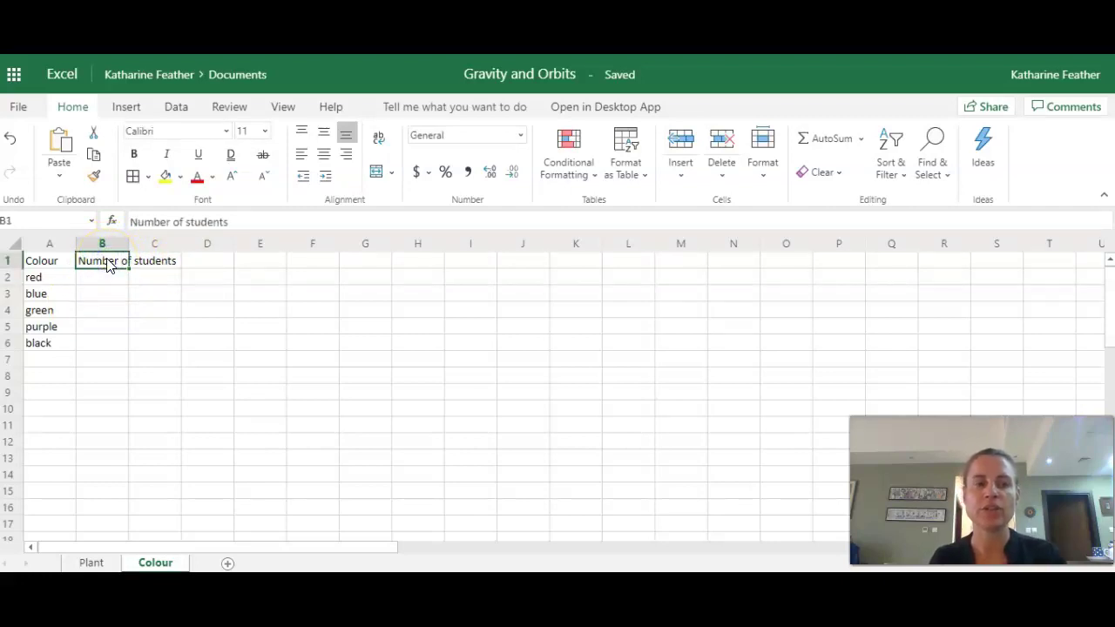
left_click(380, 137)
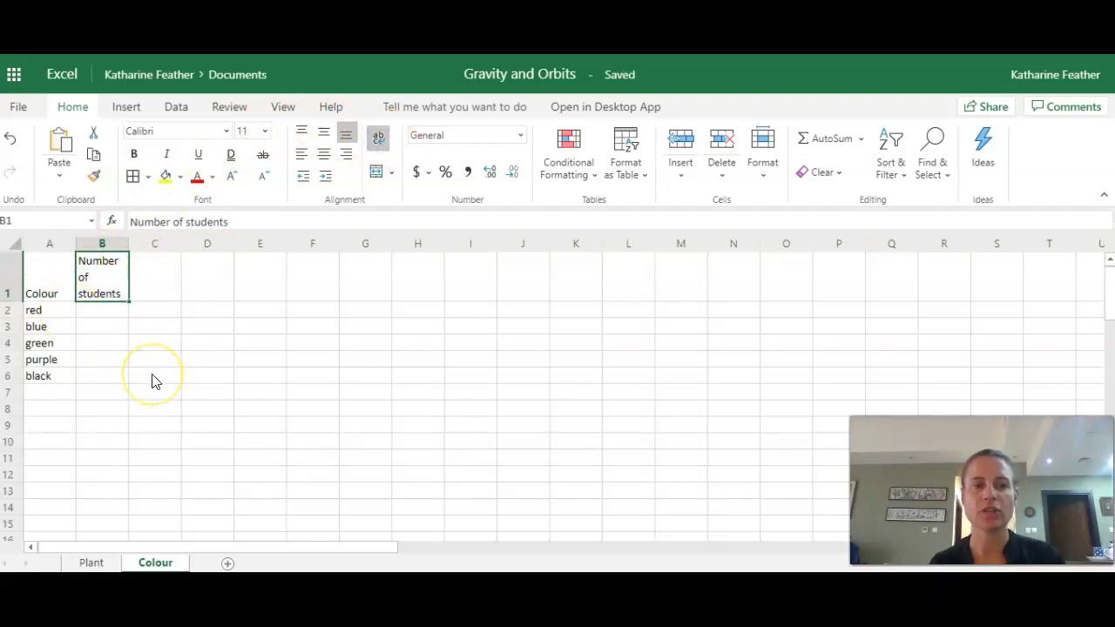
left_click(323, 157)
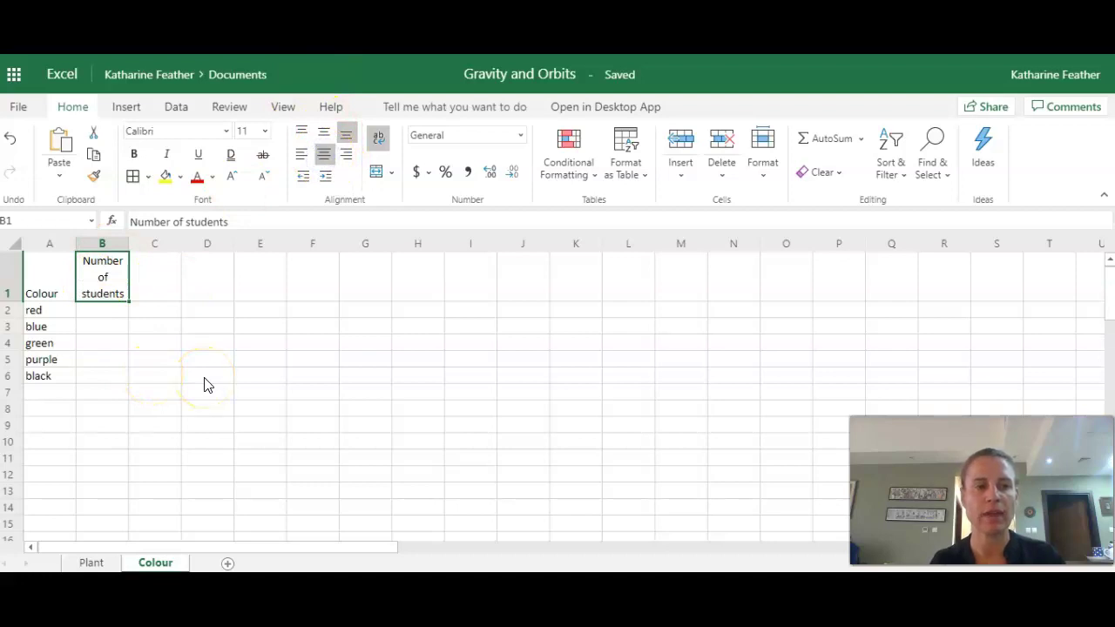
- Change the heading in cell A1 to Favourite Colour
left_click(46, 275)
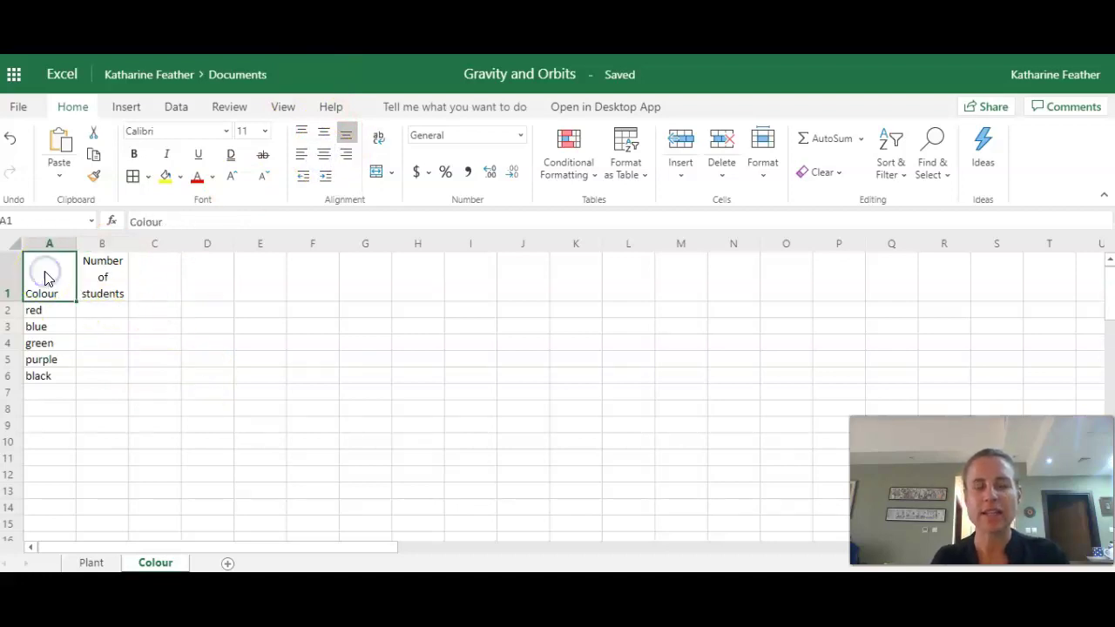
left_click(133, 220)
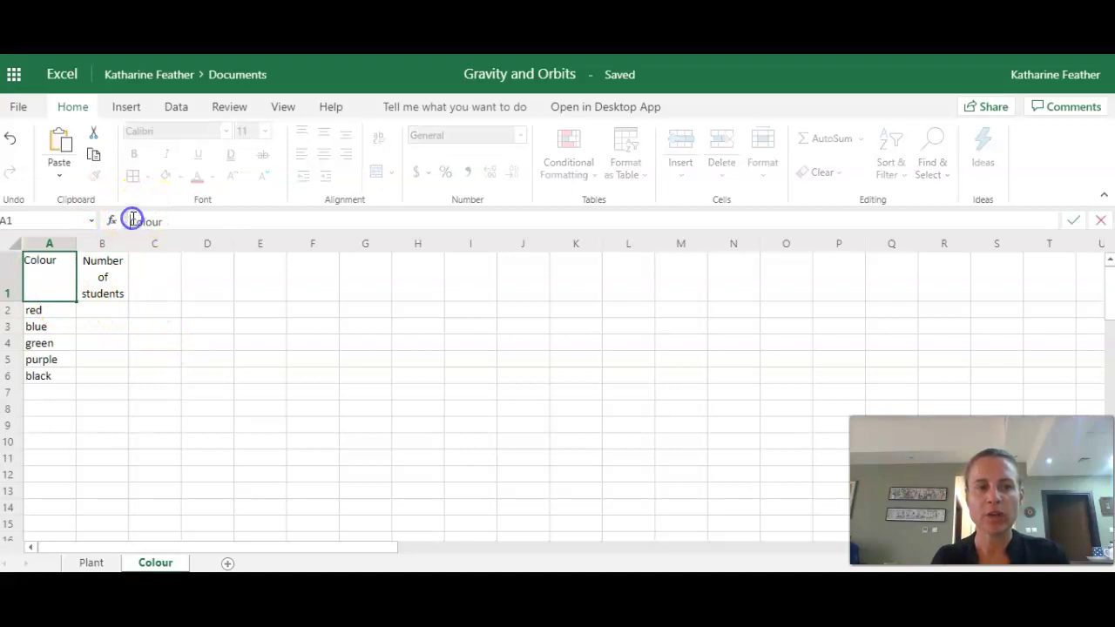
type("Fav")
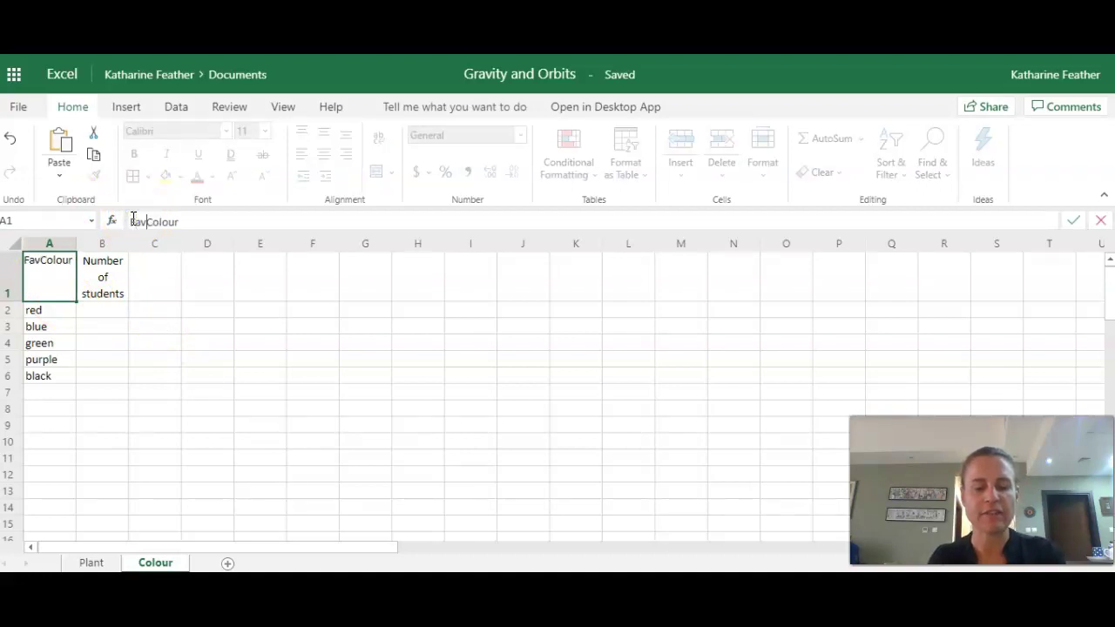
type("our")
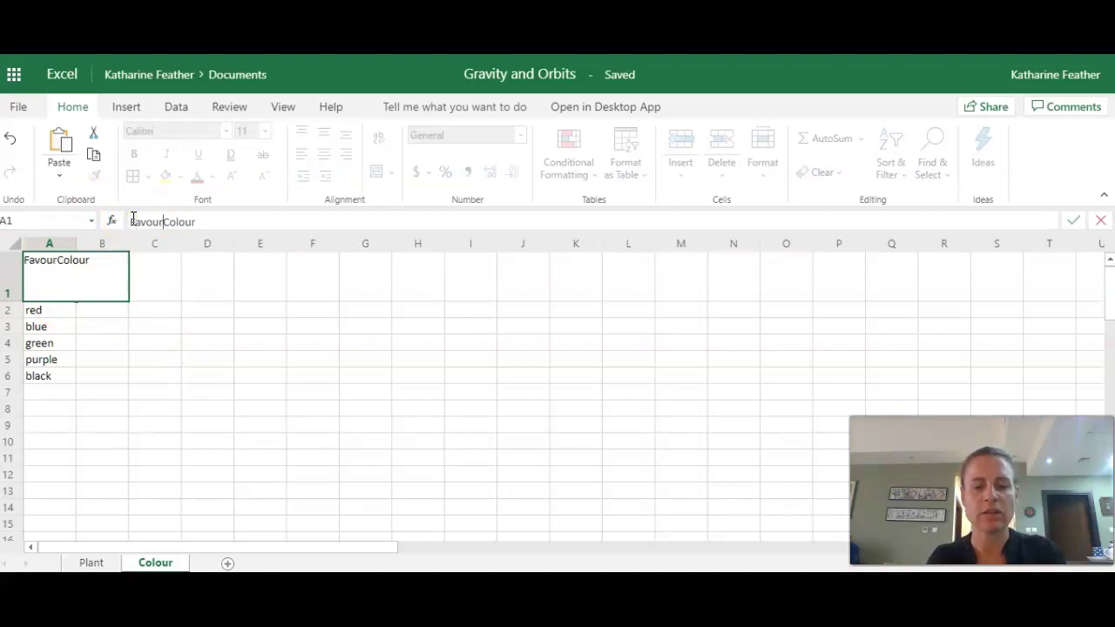
type("ite")
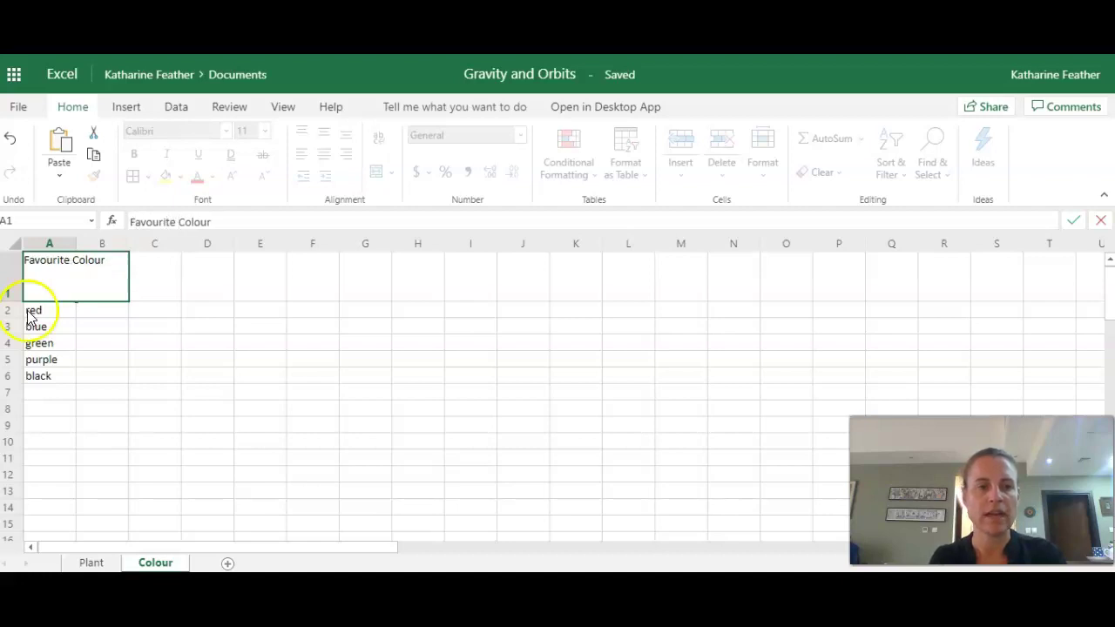
left_click(102, 315)
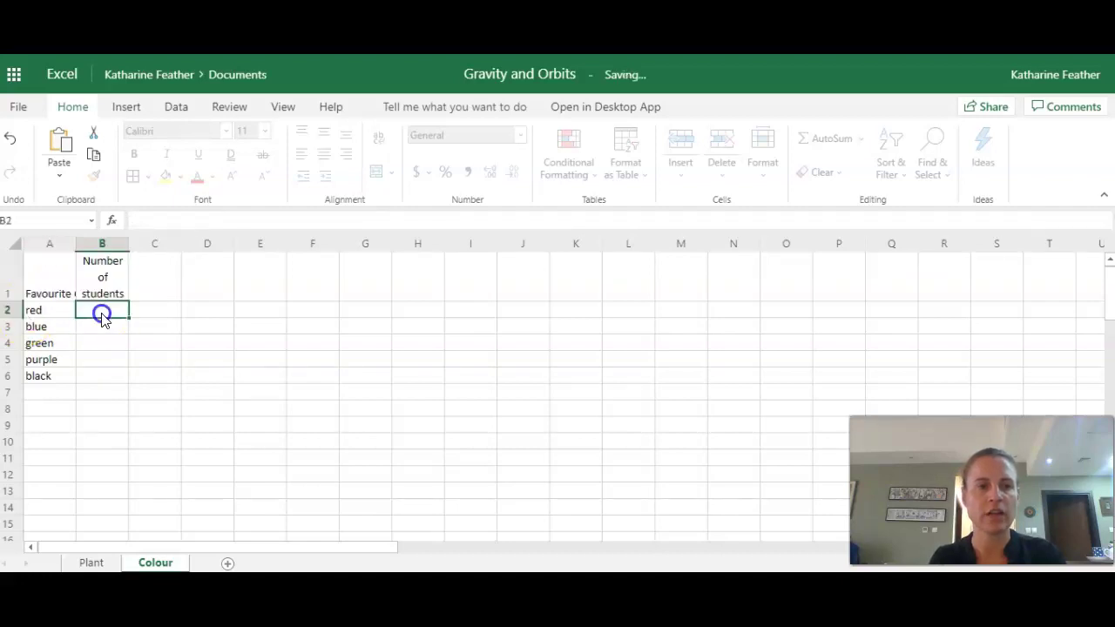
- Wrap the text of the Favourite Colour heading within its column, and select cell B2
left_click(51, 280)
left_click(380, 140)
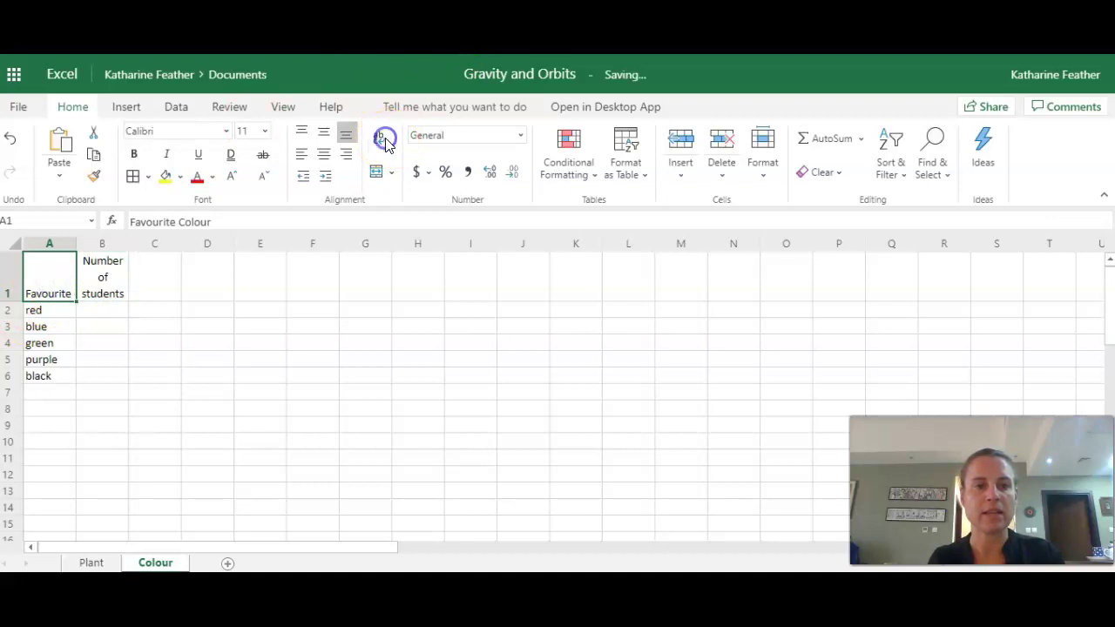
left_click(105, 313)
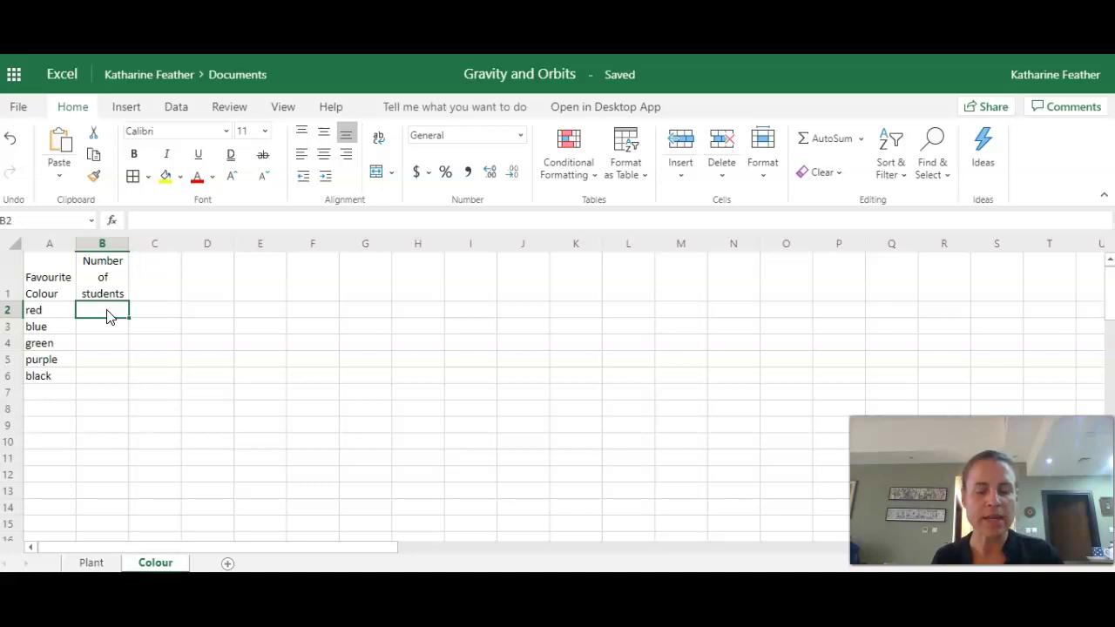
- Enter the student numbers 3, 7, 4, 7 and 9 in cells B2 to B6, beside the colours red to black
type("3")
key("Return")
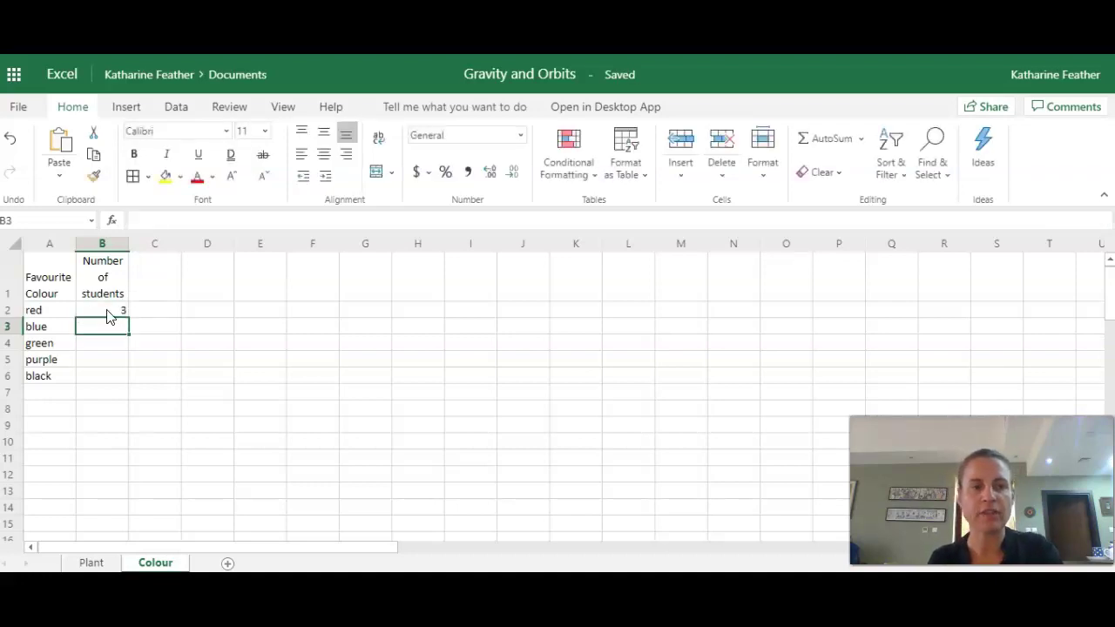
type("7")
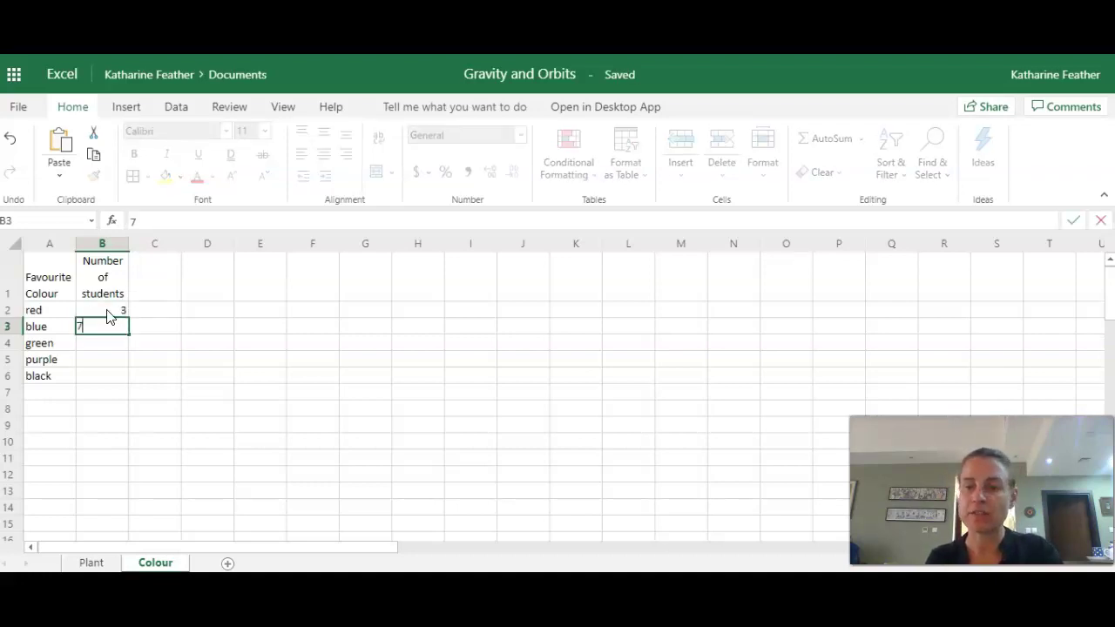
key("Return")
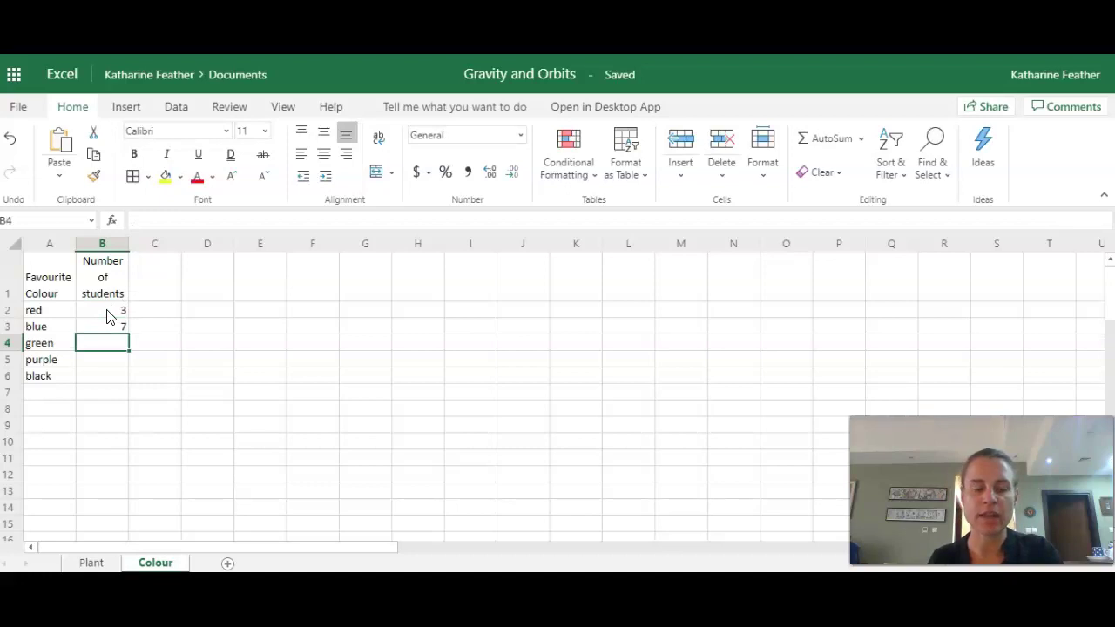
type("4")
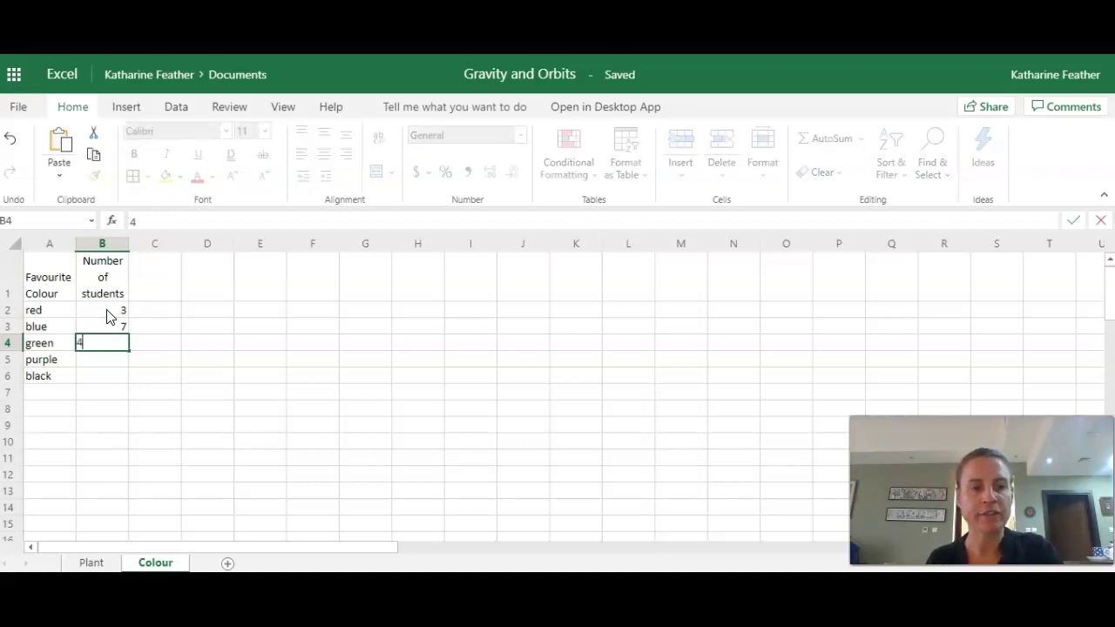
key("Return")
type("7")
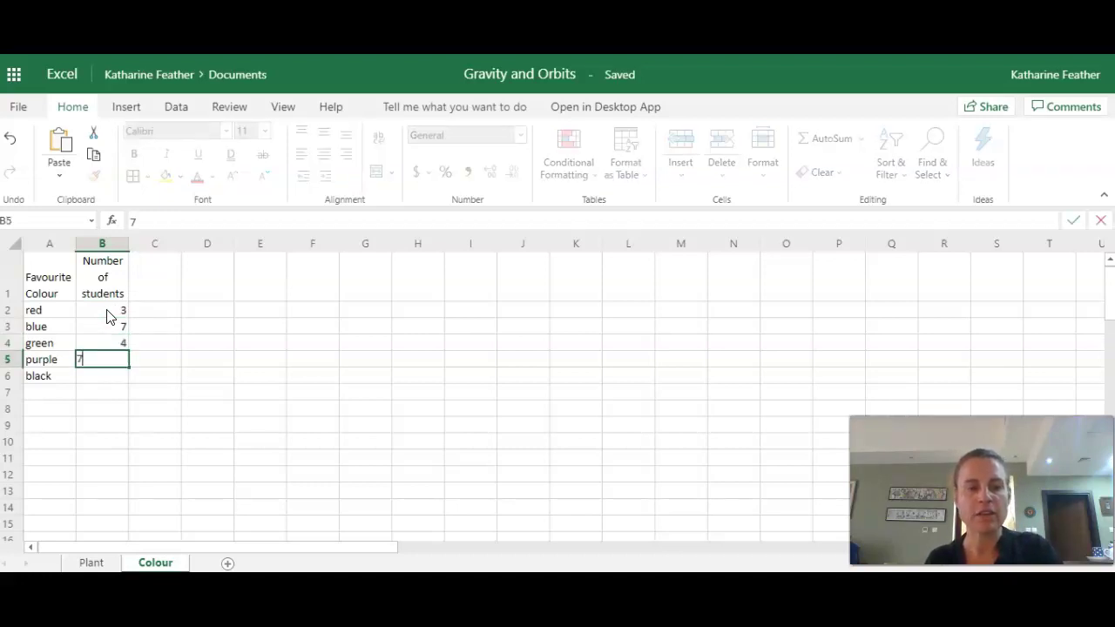
key("Return")
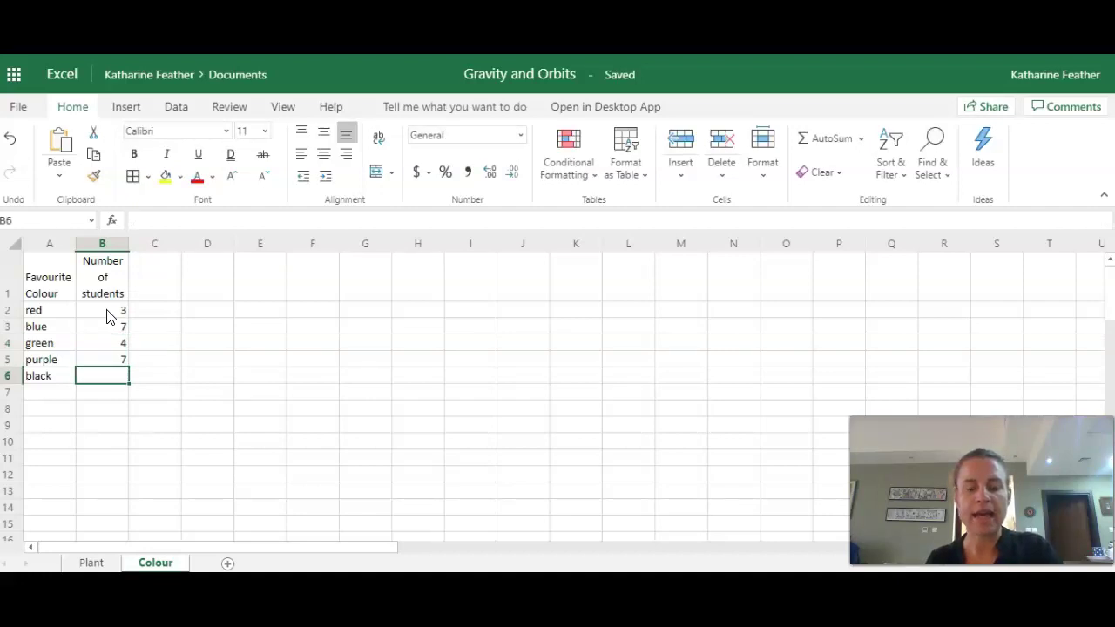
type("9")
key("Return")
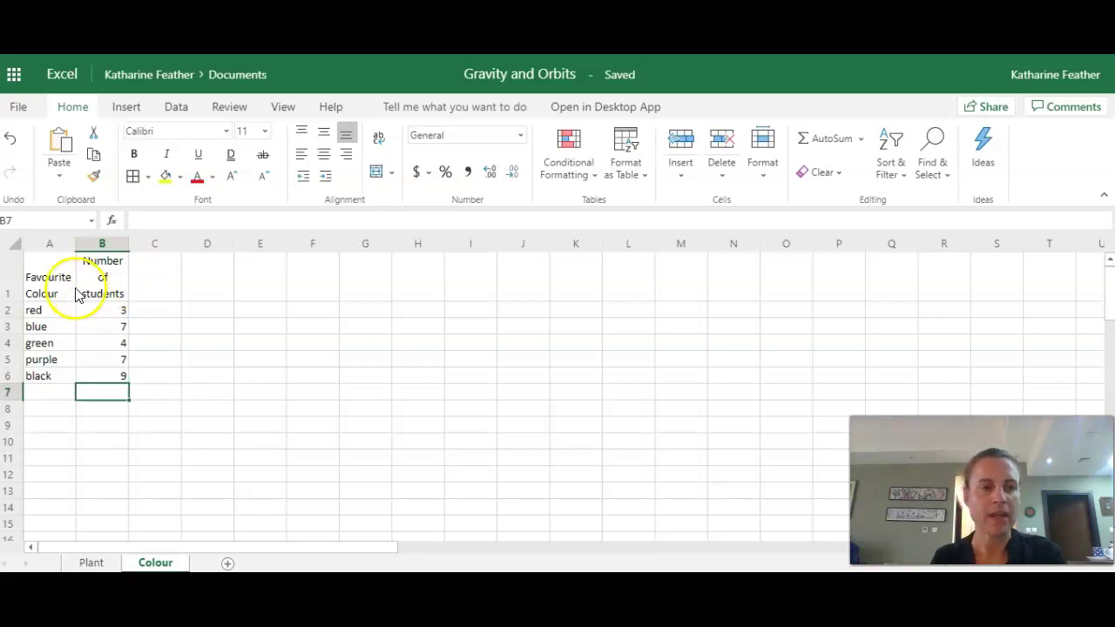
- Centre the contents of table range A1:B6 horizontally and add borders around all its cells
left_click_drag(43, 277, 117, 374)
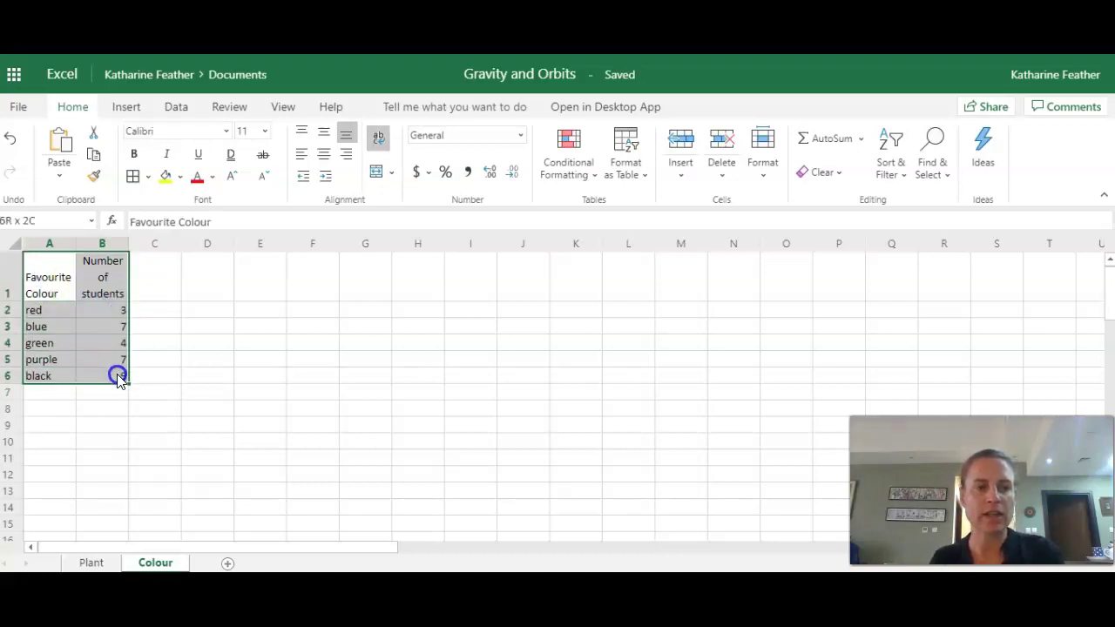
left_click(329, 164)
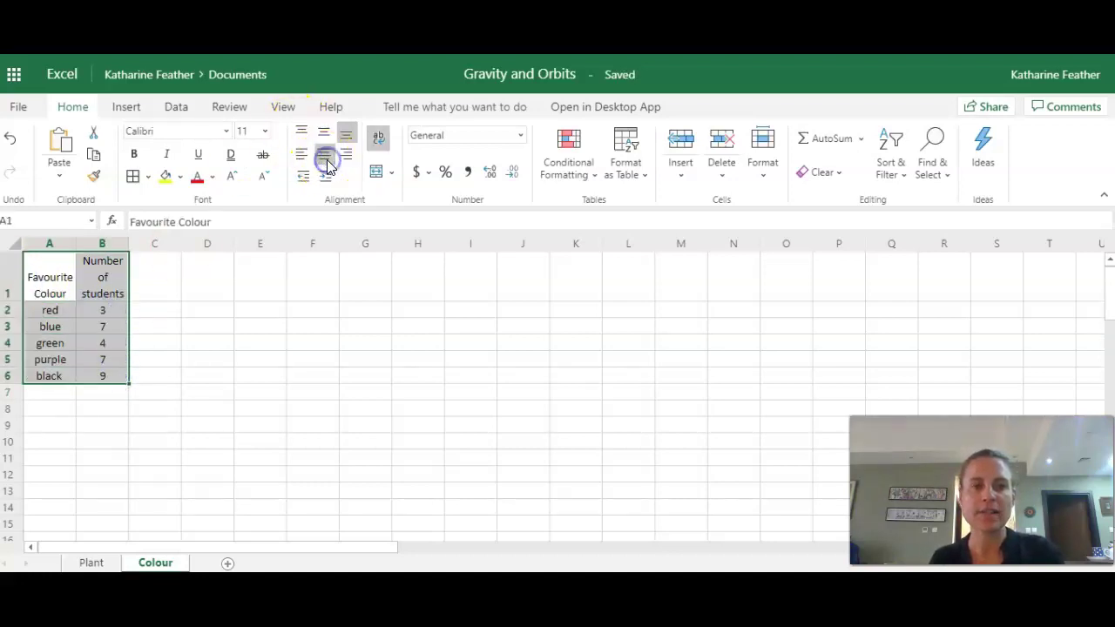
left_click(133, 177)
left_click(156, 412)
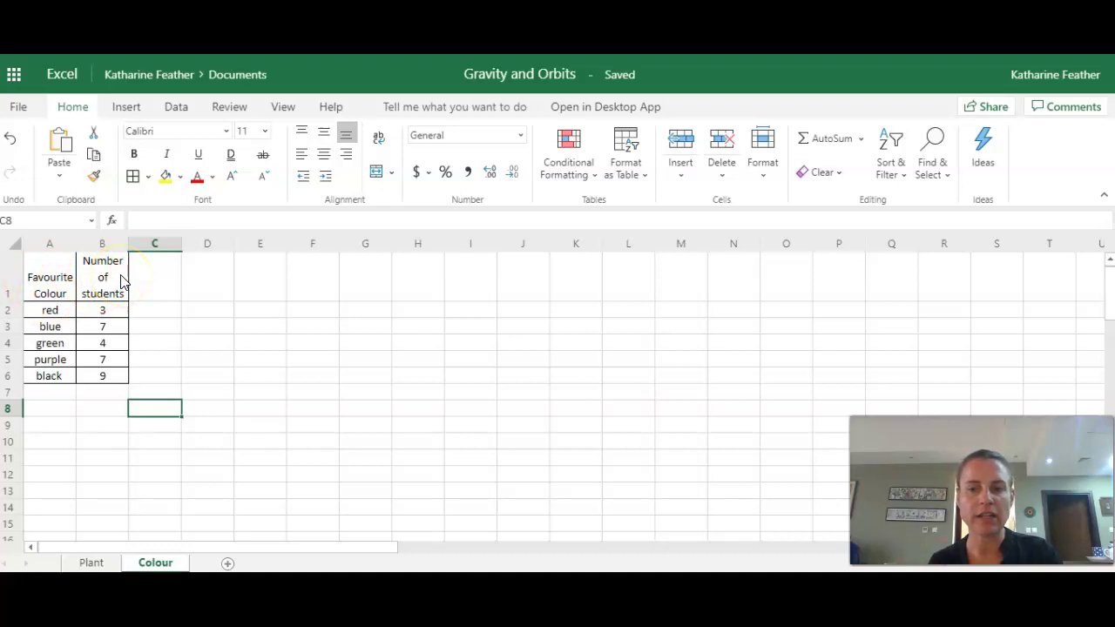
left_click(209, 358)
- Insert a 2-D clustered column chart from the favourite colour table in A1:B6
left_click_drag(47, 284, 112, 375)
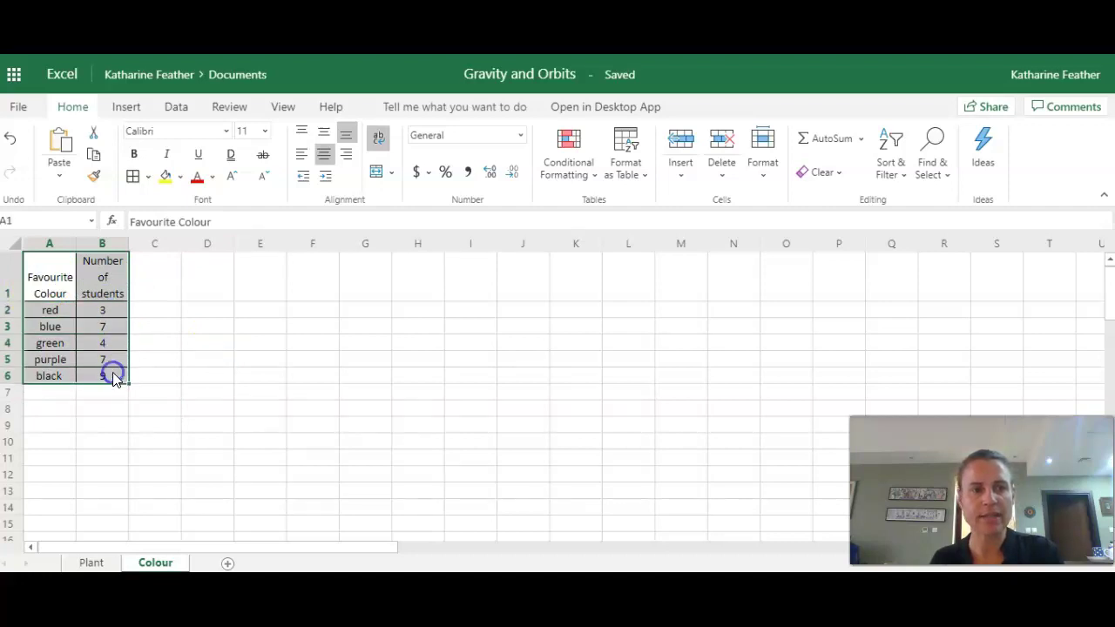
left_click(131, 108)
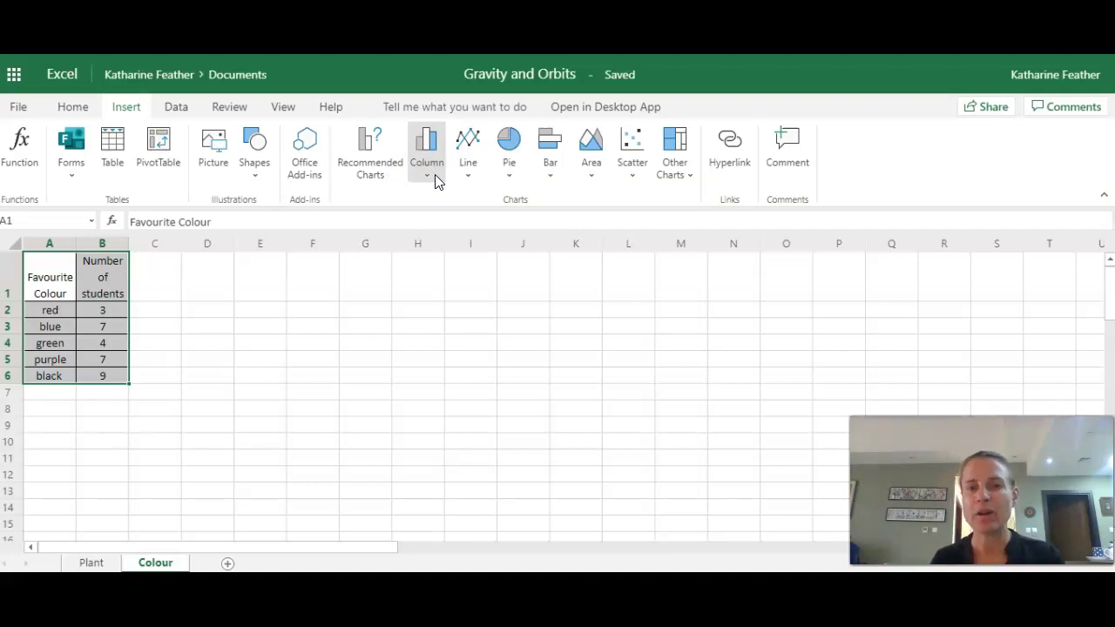
left_click(551, 149)
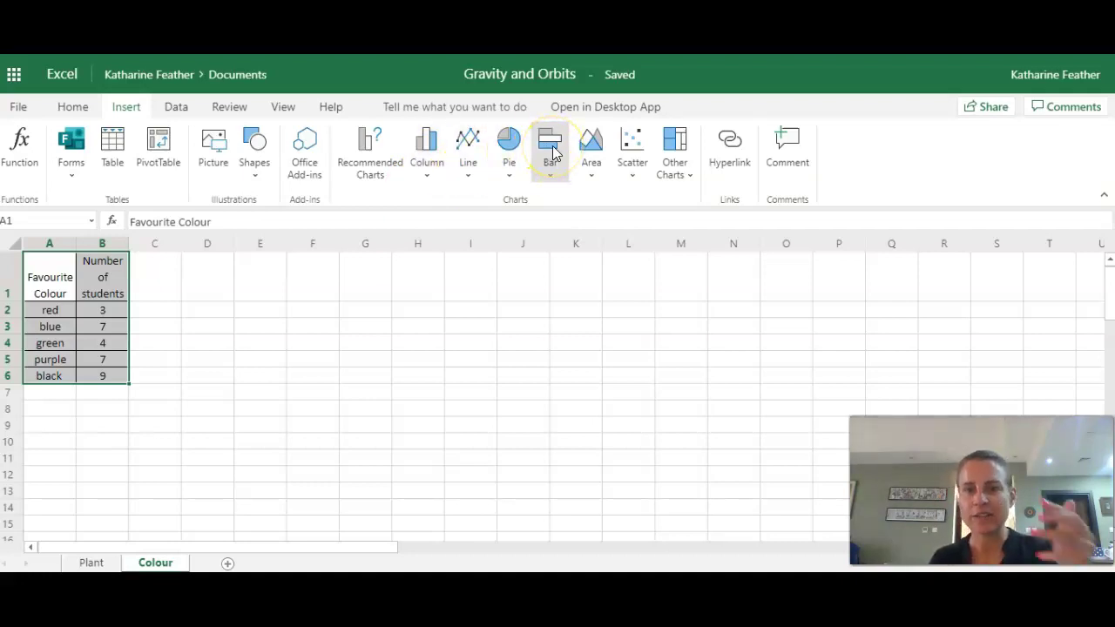
left_click(427, 152)
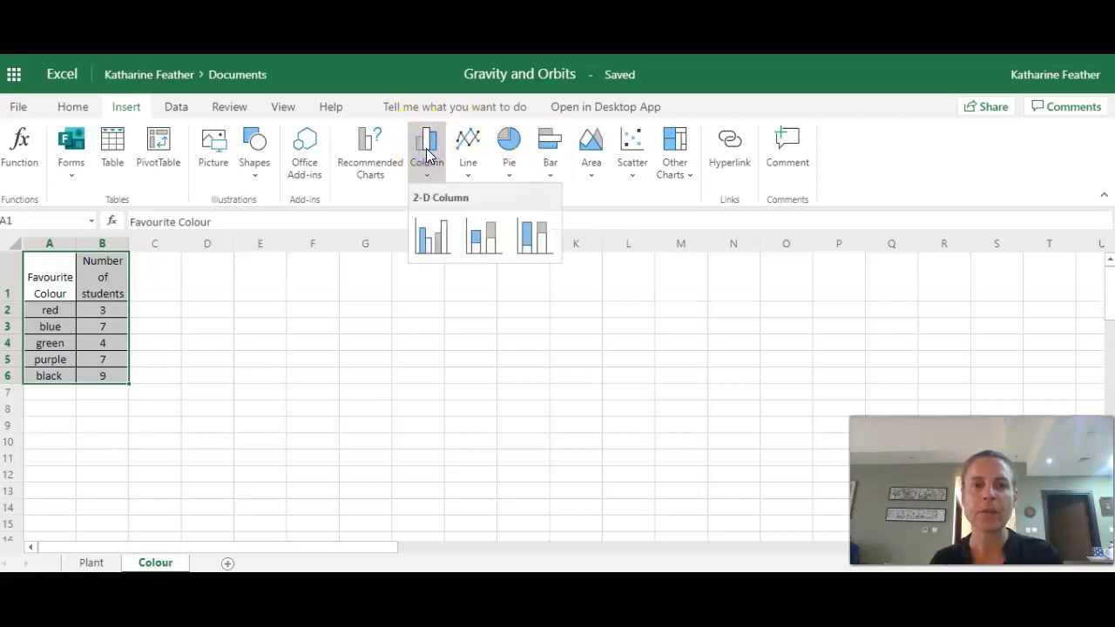
left_click(436, 237)
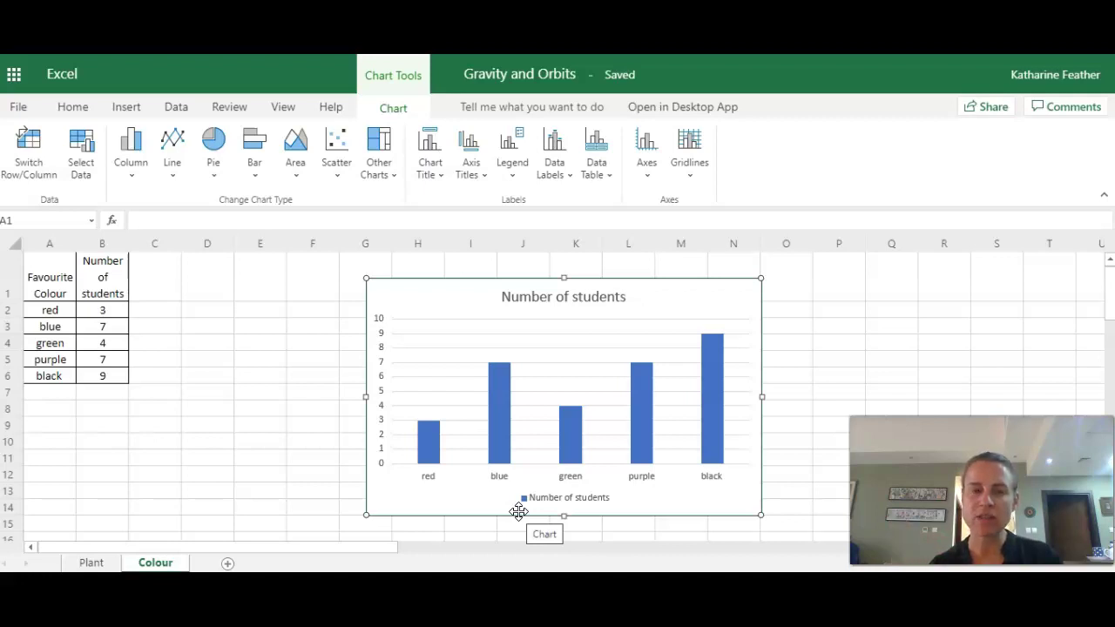
- Change the chart title to Graph Showing the Favourite Colours of GIS Students
left_click(573, 292)
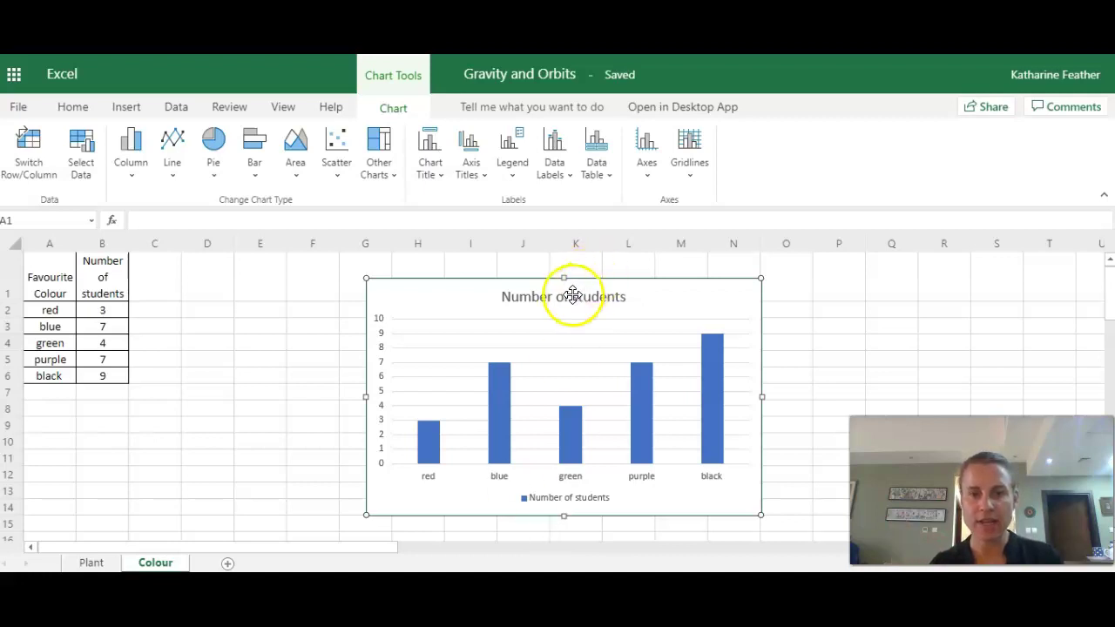
left_click(553, 477)
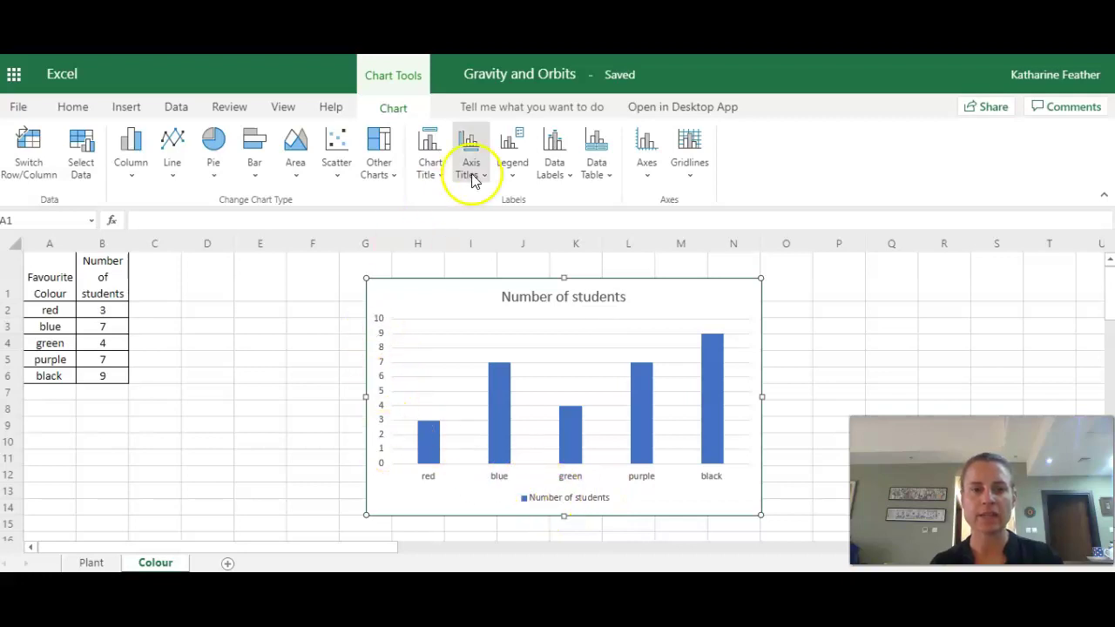
left_click(436, 161)
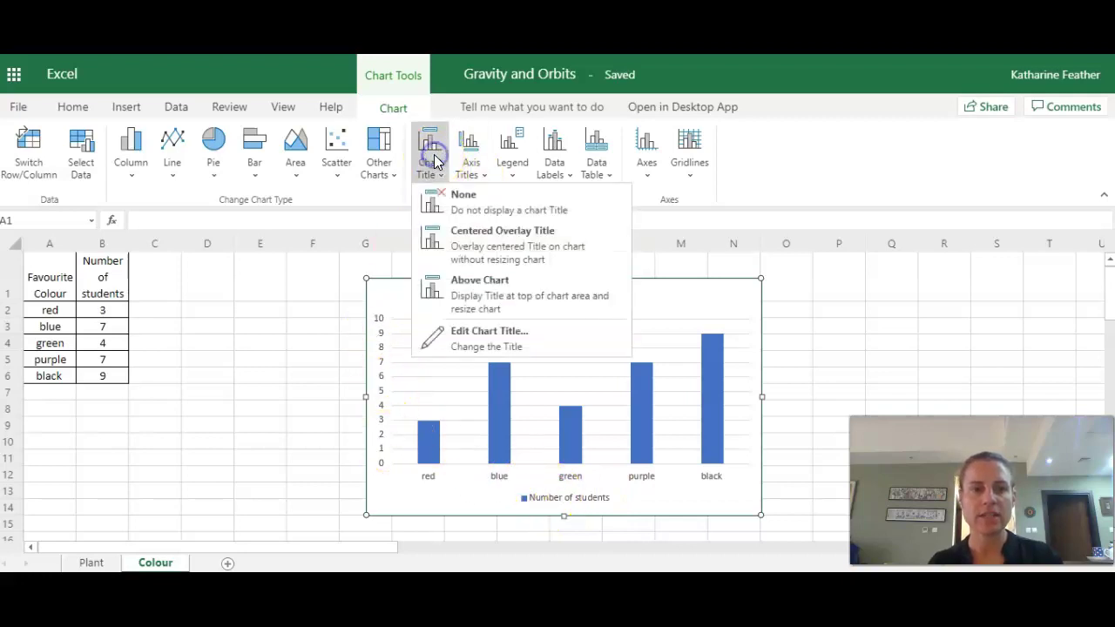
left_click(550, 340)
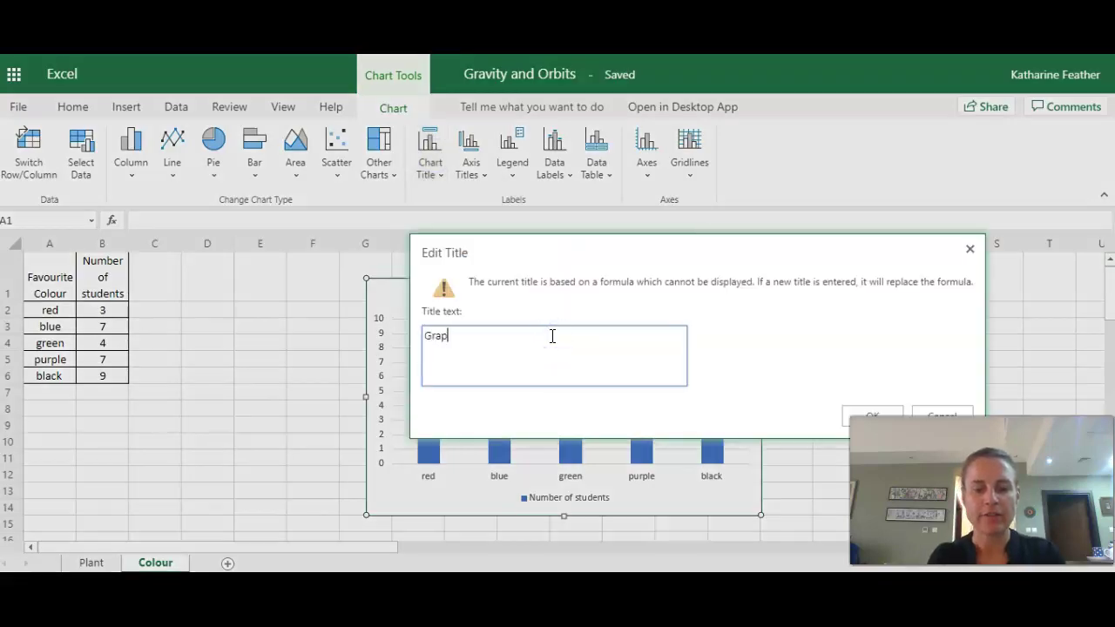
type("Graph Showing the Favourite")
left_click(635, 384)
type("Colours of")
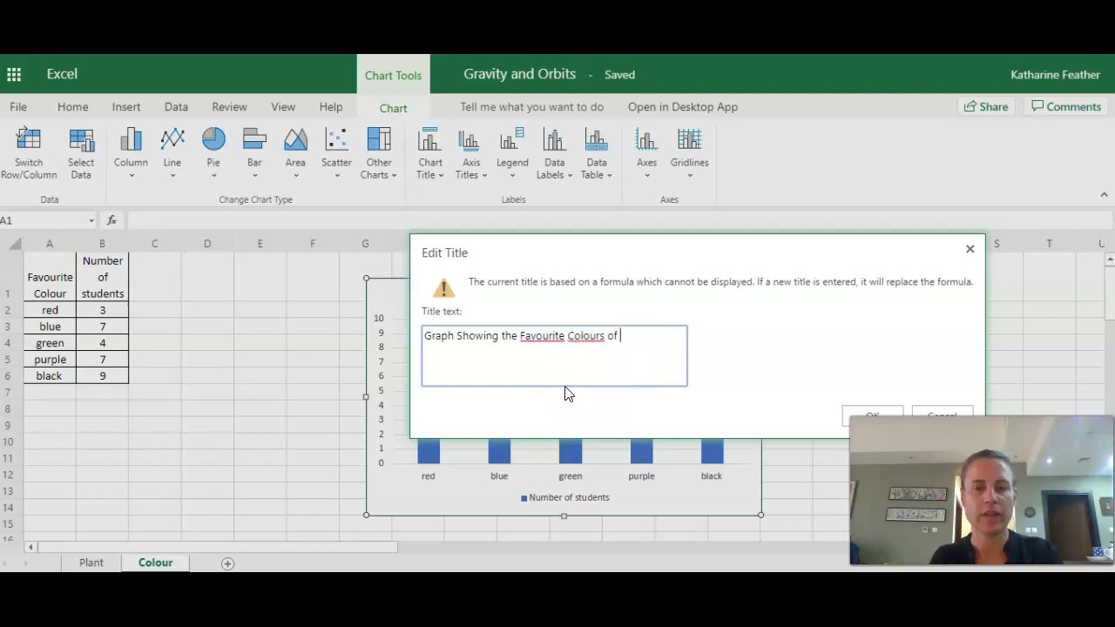
type(" GIS Students")
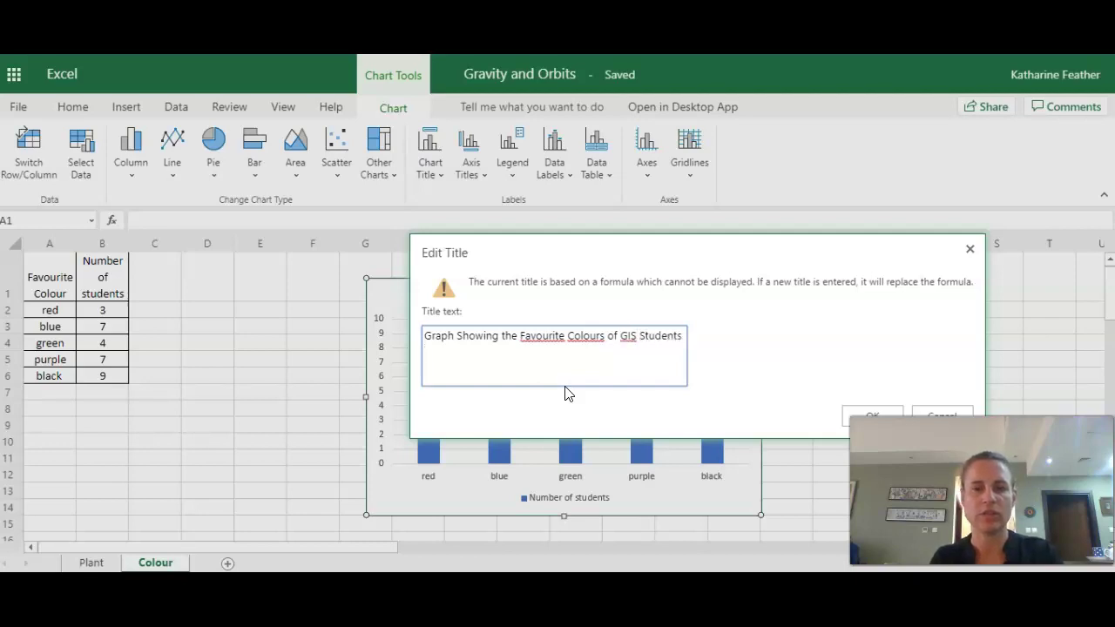
left_click(885, 415)
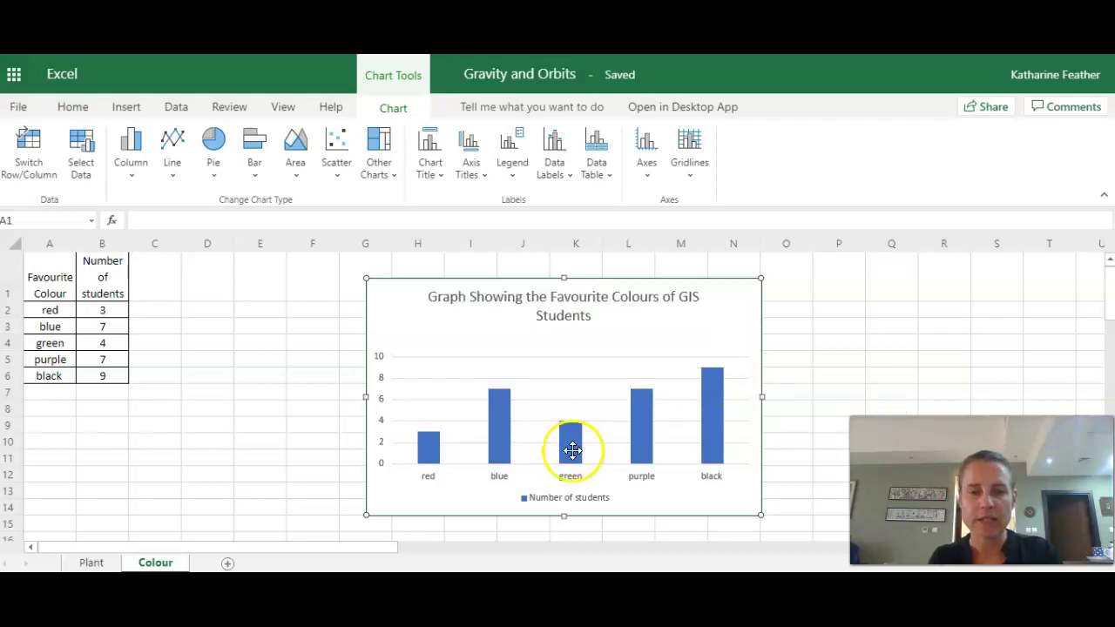
- Add the title Favourite Colour below the chart's horizontal axis
left_click(471, 157)
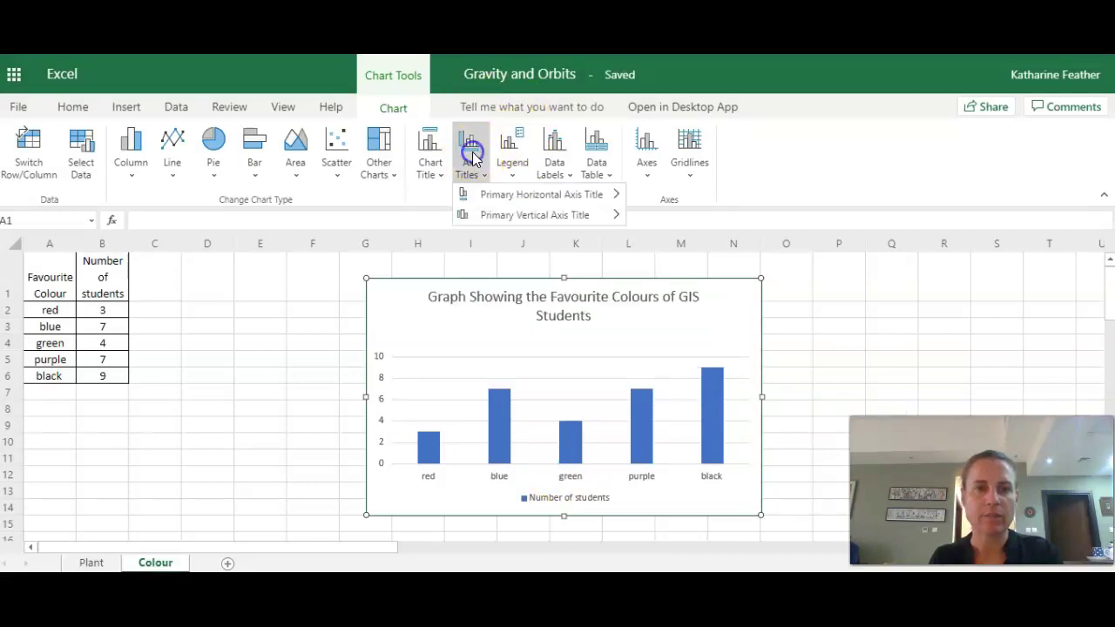
mouse_move(543, 193)
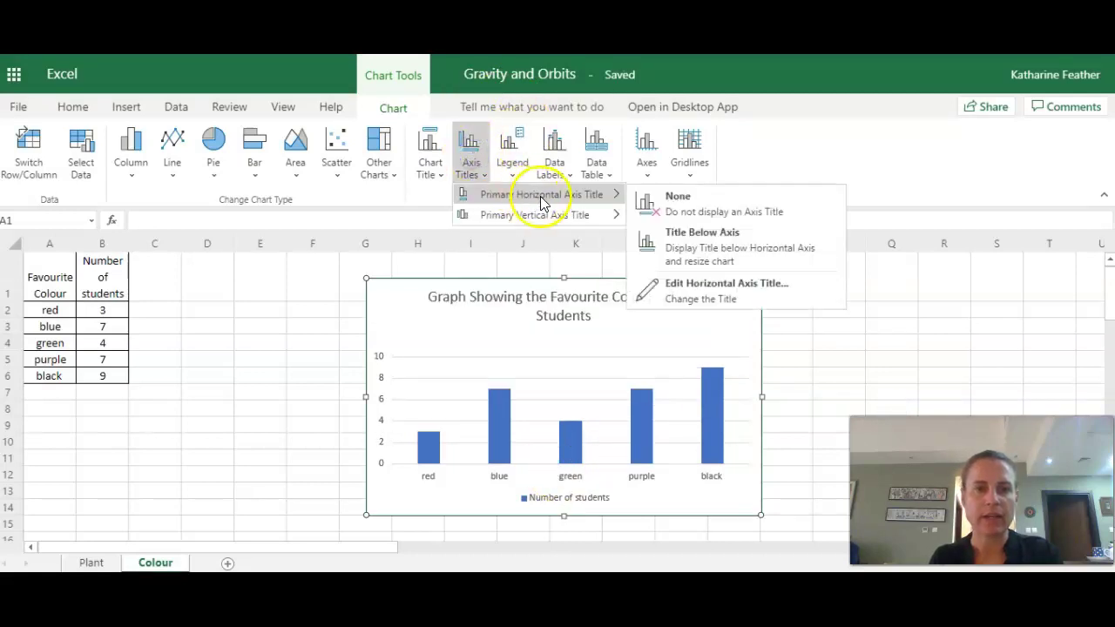
left_click(710, 243)
type("Favourite Colou")
left_click(586, 393)
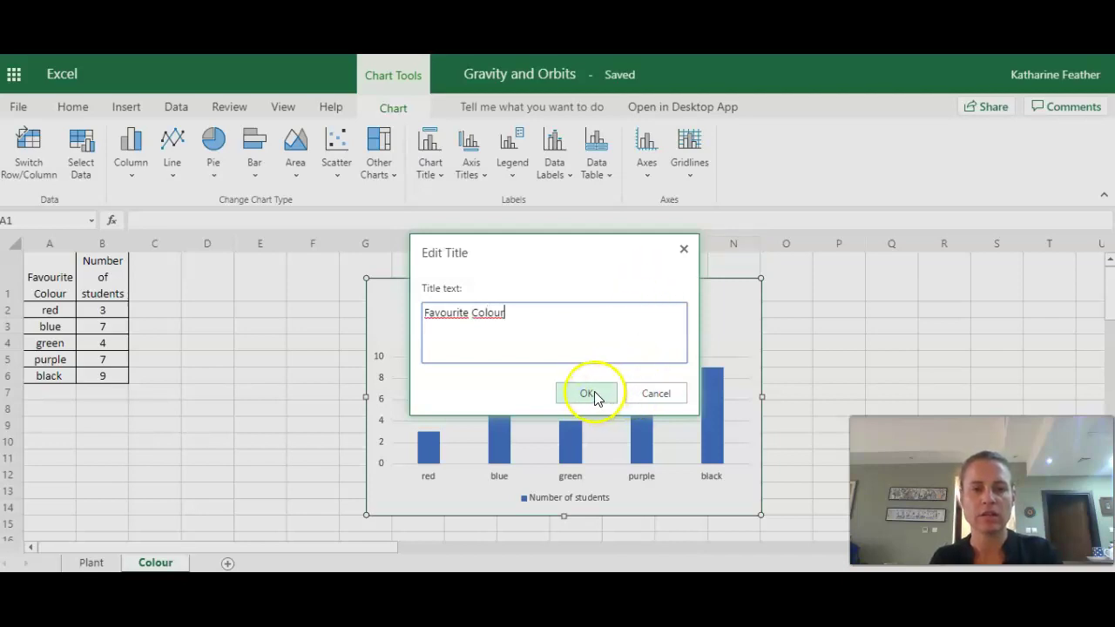
- Add the rotated title Number of Students to the chart's vertical axis
left_click(474, 152)
left_click(537, 200)
mouse_move(532, 214)
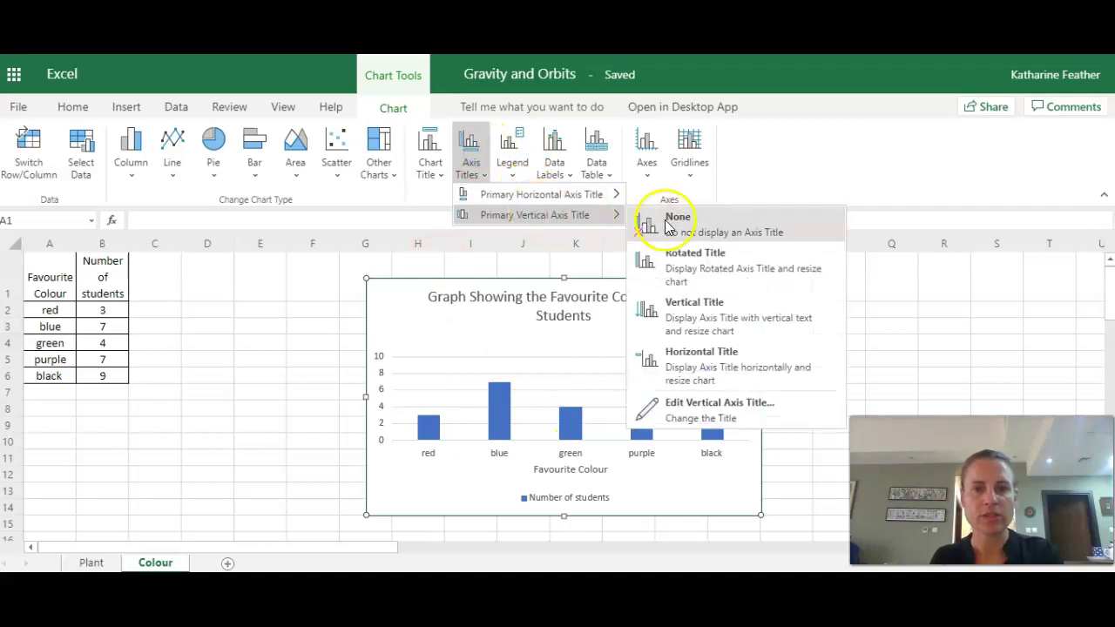
left_click(715, 264)
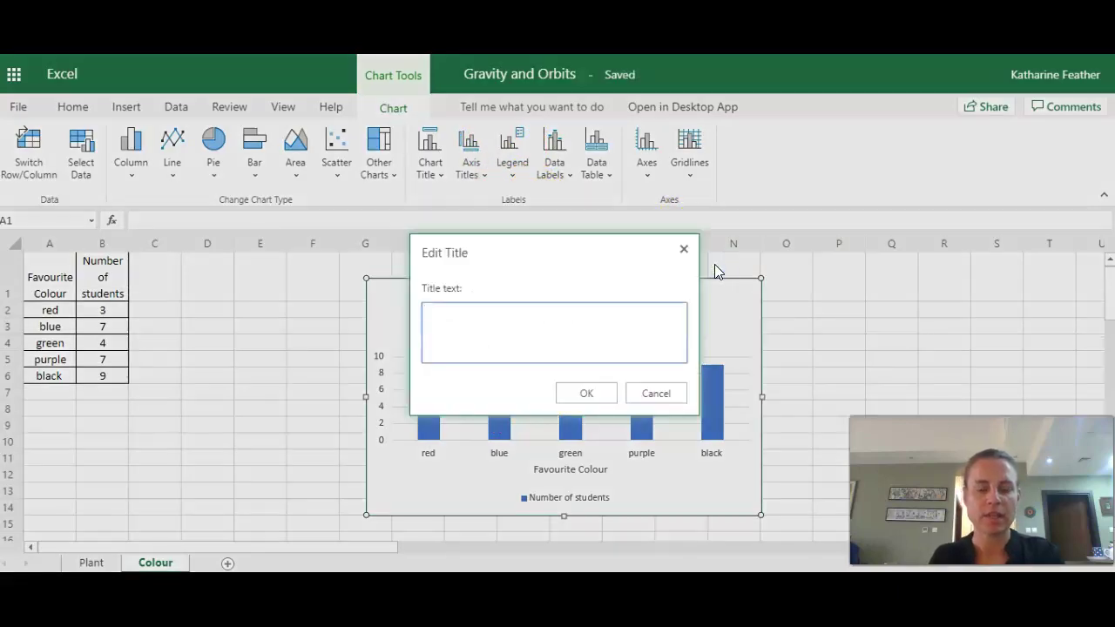
type("Number of Students")
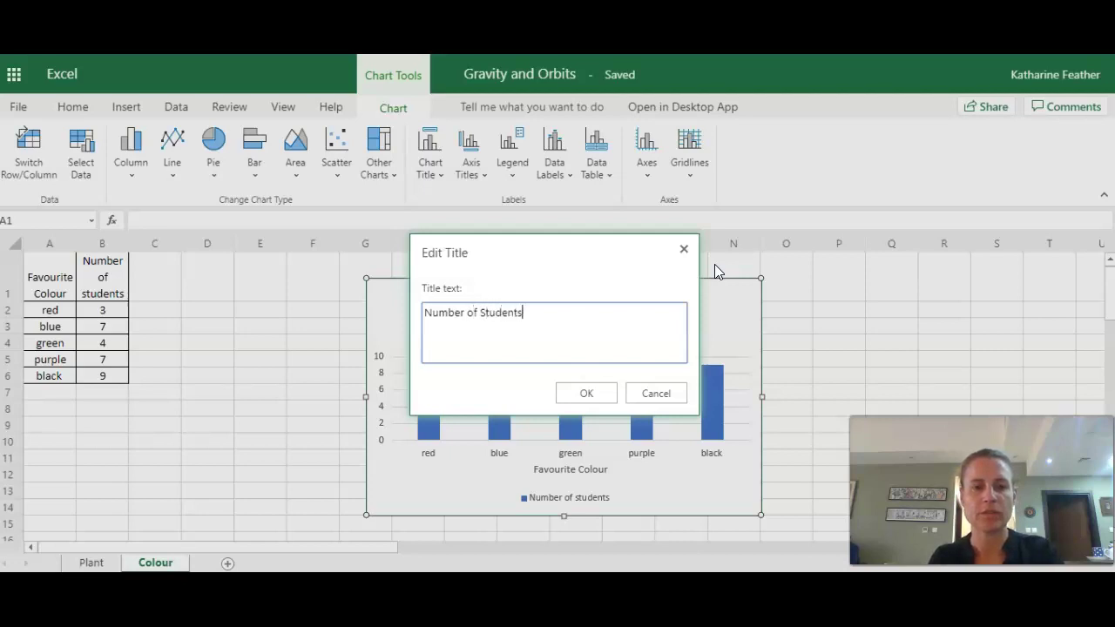
left_click(589, 393)
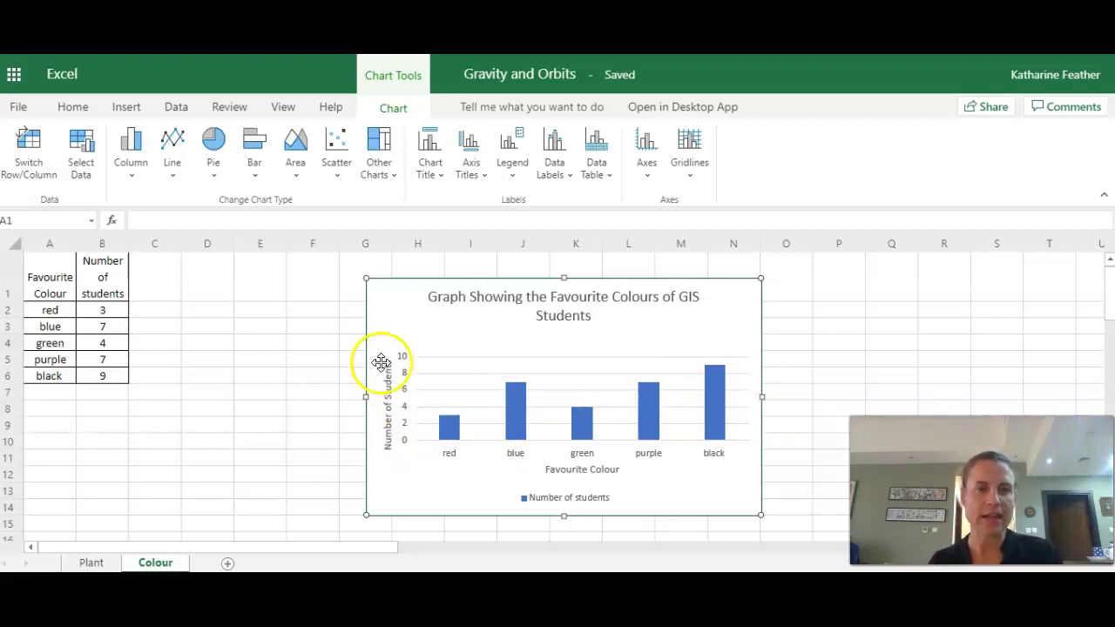
- Look at the plant growth graph on the Plant sheet and return to the Colour sheet
left_click(91, 563)
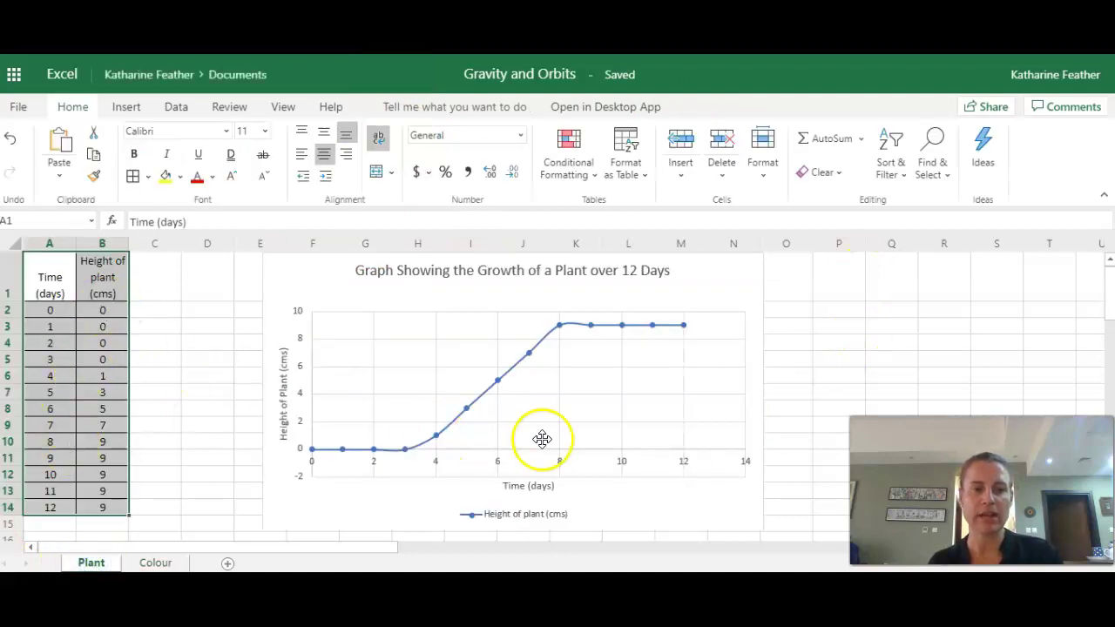
left_click(159, 563)
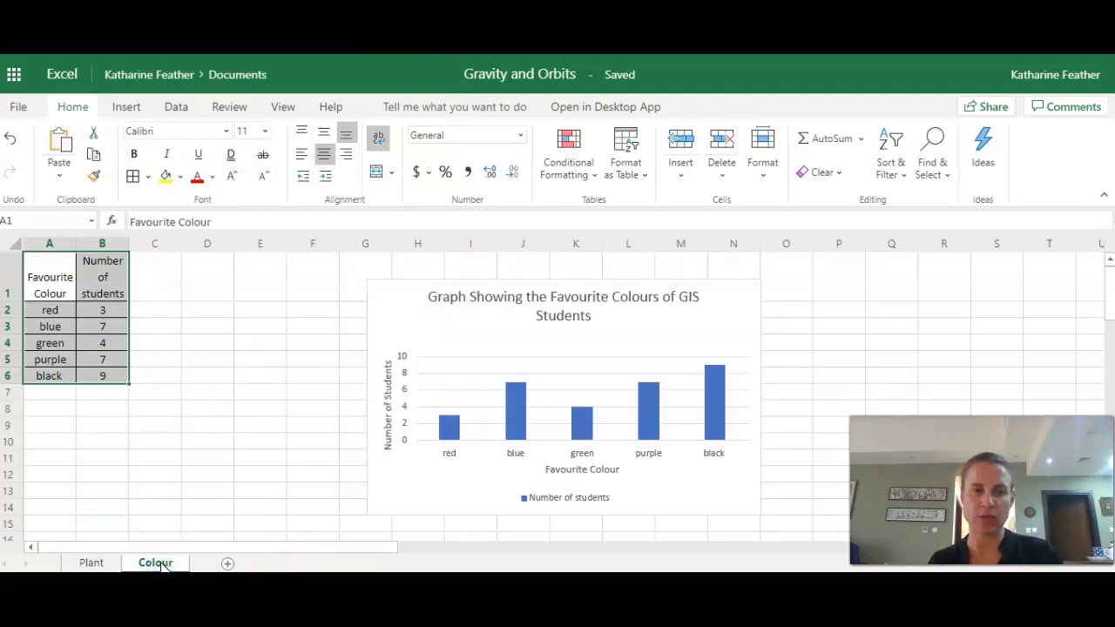